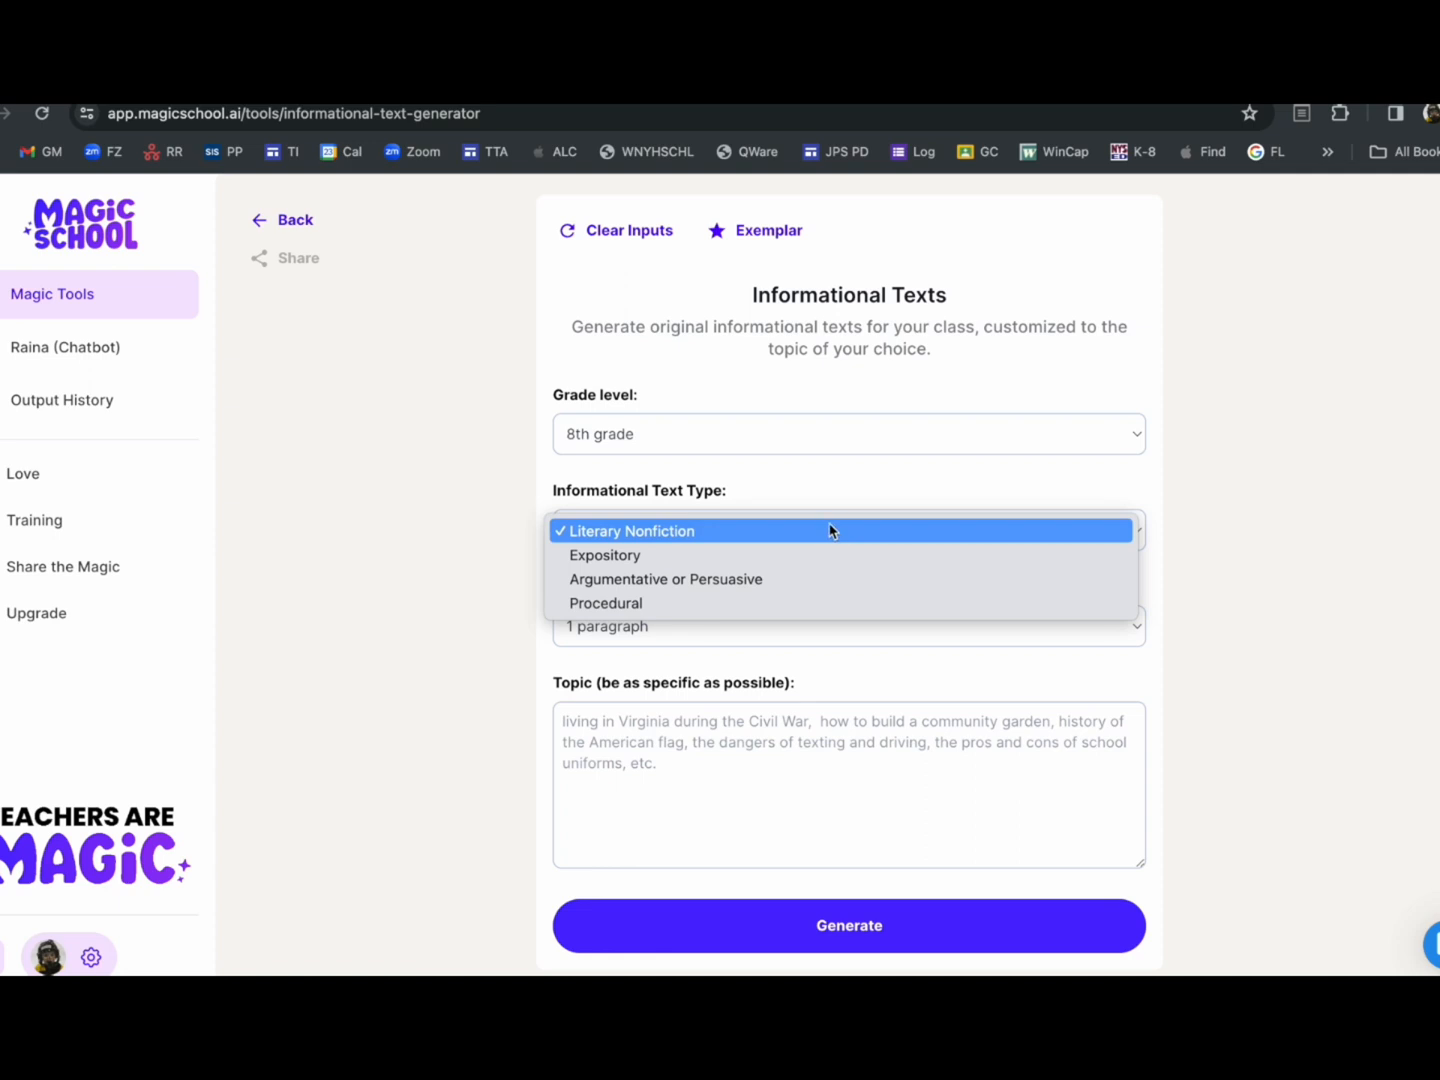
Step: Generate a 1 page text on "worker in a factory in the early 1900s, labor conditions, working conditions, low pay, long hours, danger"
click(811, 635)
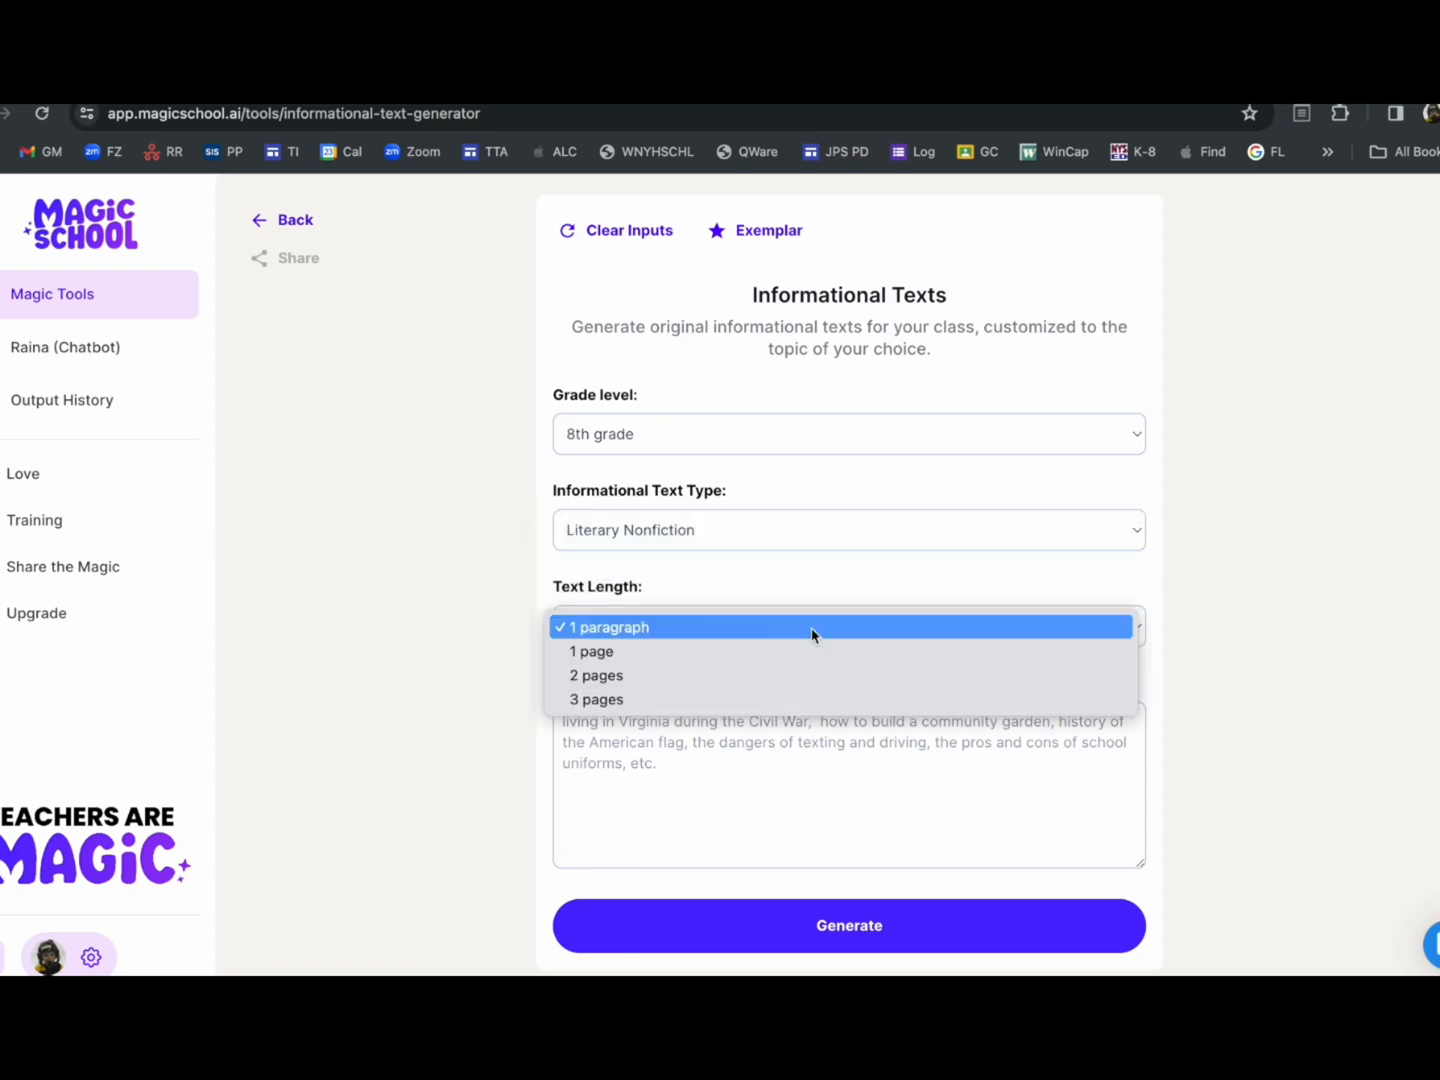
click(807, 656)
click(769, 776)
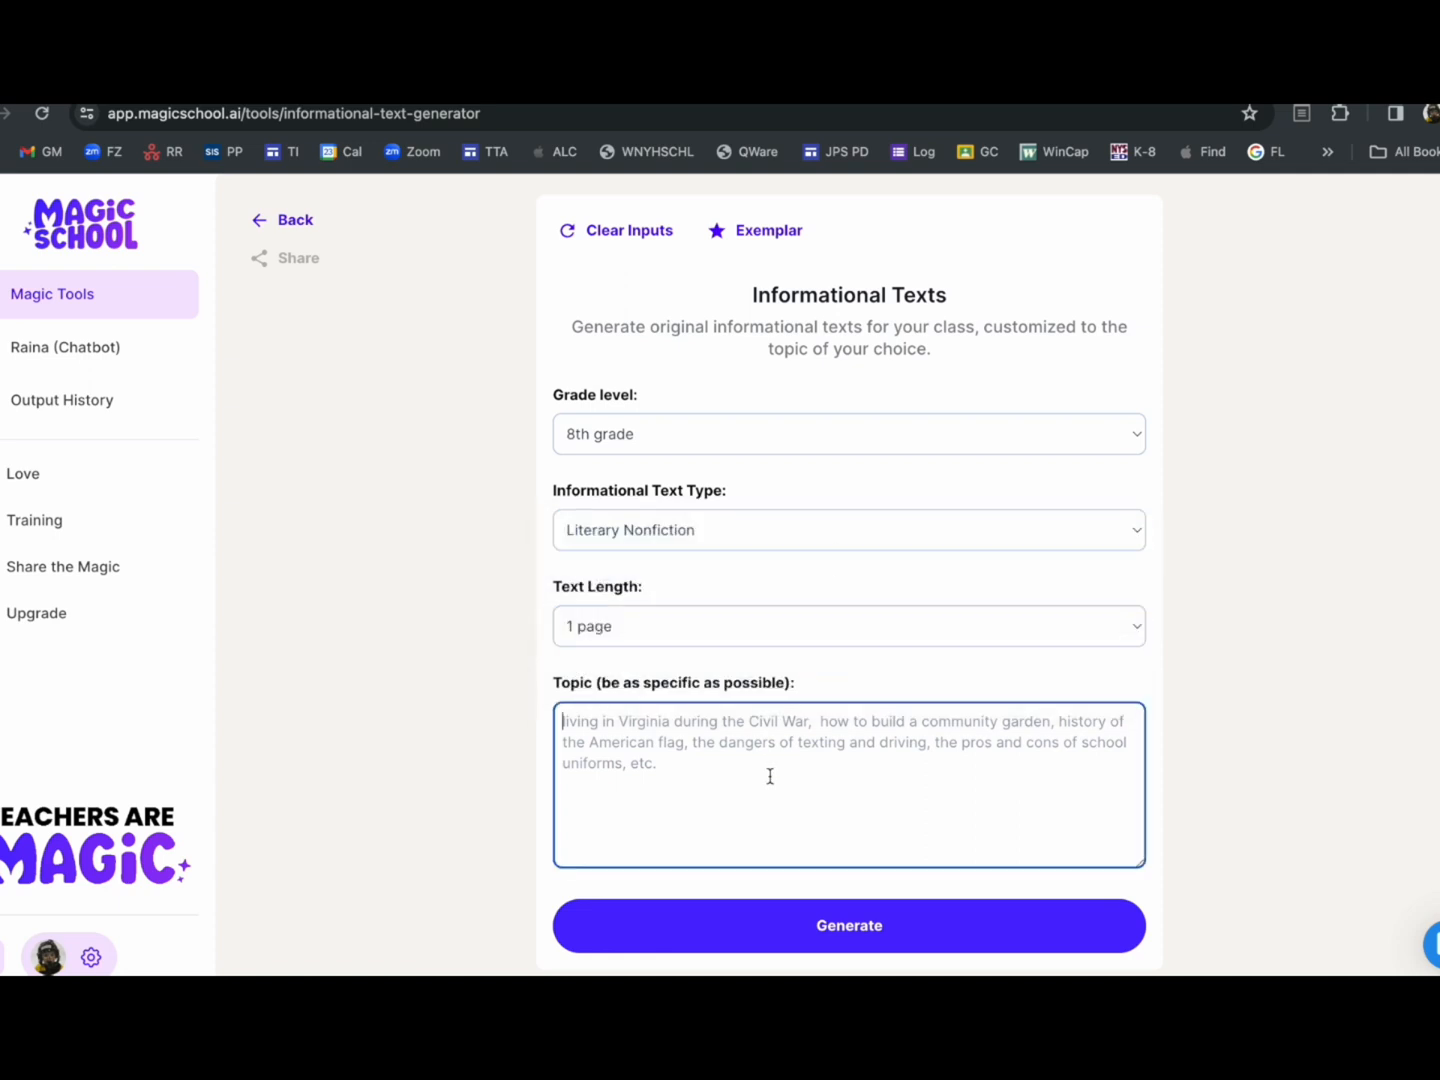
text(worker in a factory in the early 1900s, labor conditions, working conditions, low pay, long hours, danger)
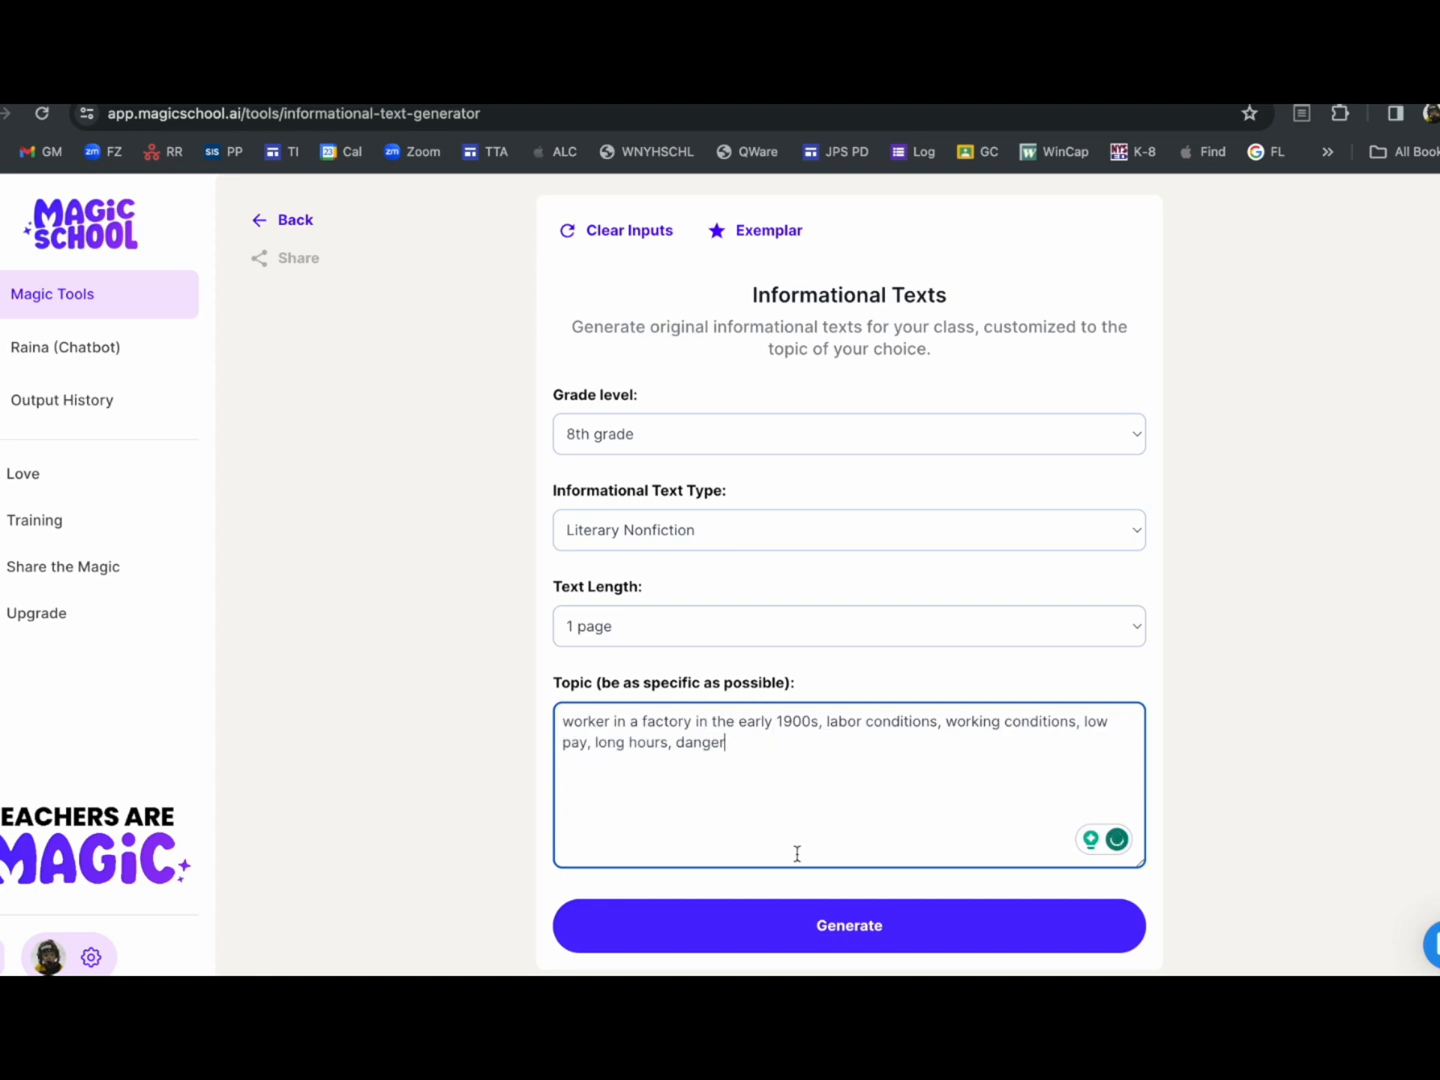
click(803, 928)
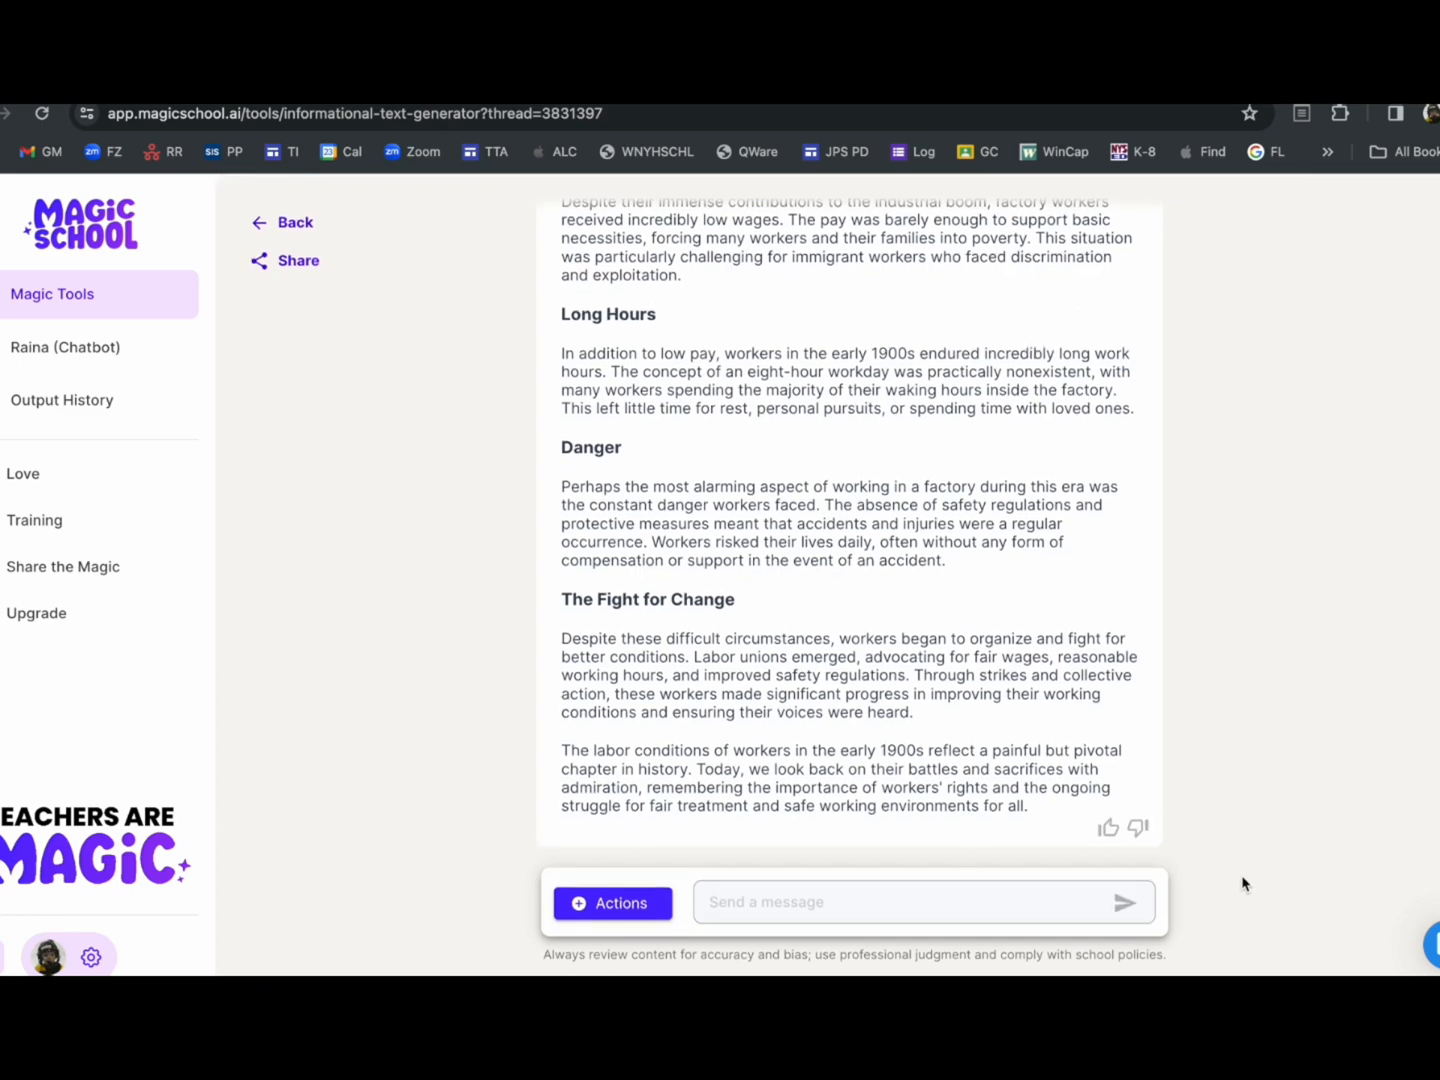
Step: Reopen the prompt for editing and set the grade level to 5th grade and the text type to Argumentative or Persuasive
scroll(871, 722, up, 4)
scroll(871, 721, up, 4)
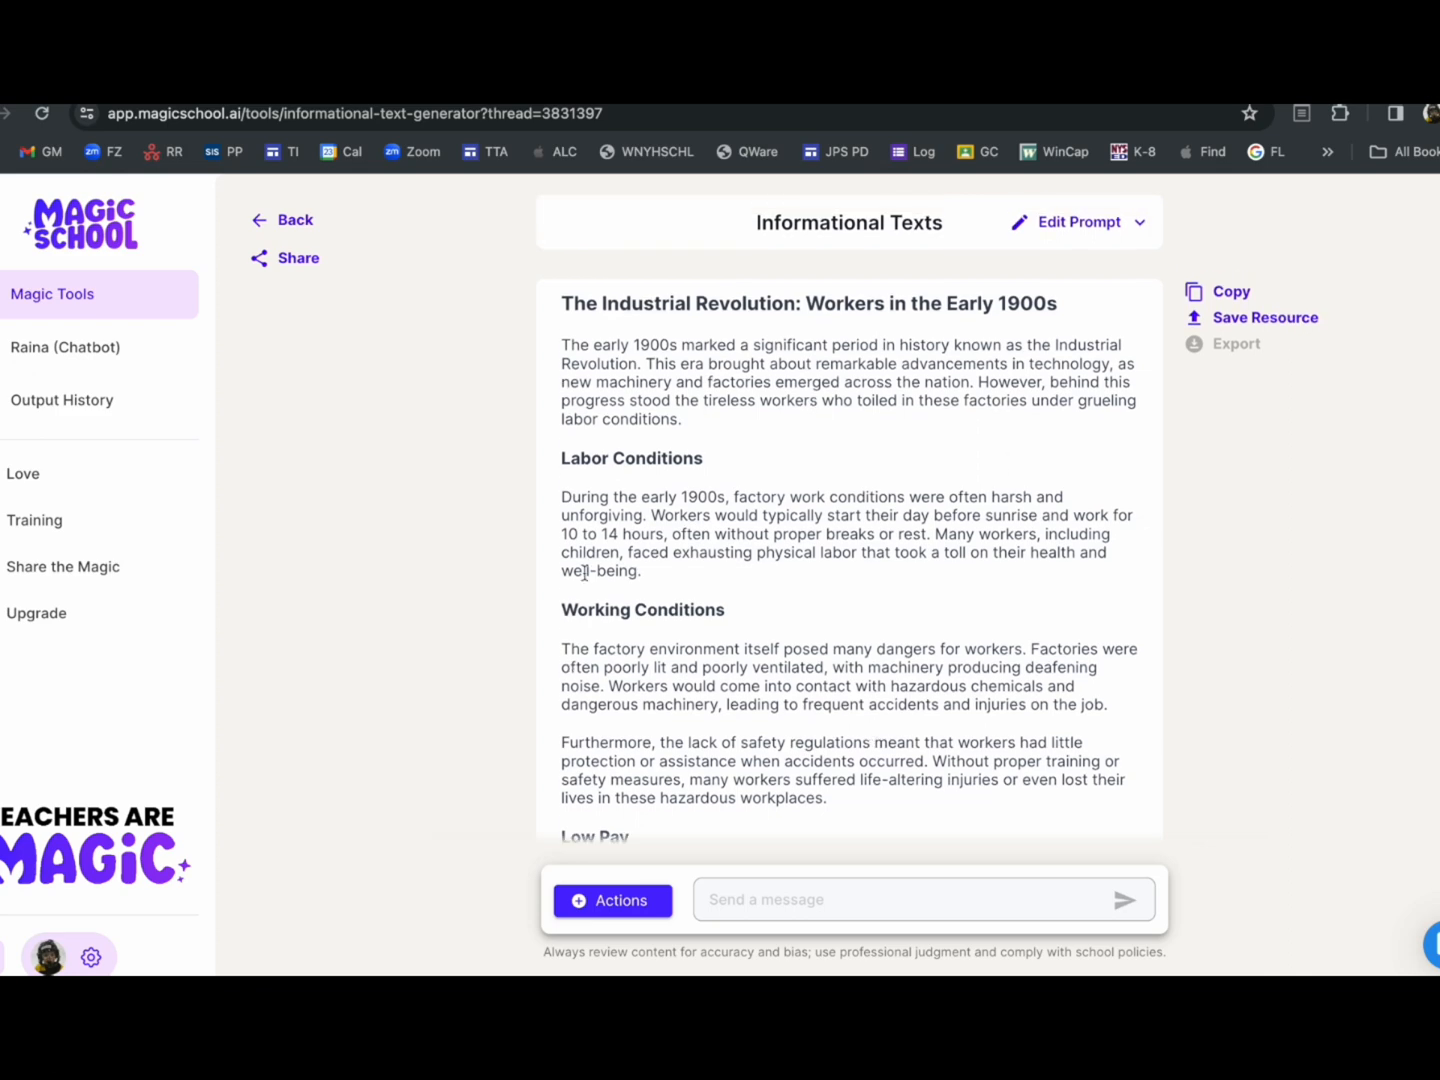
scroll(900, 727, down, 3)
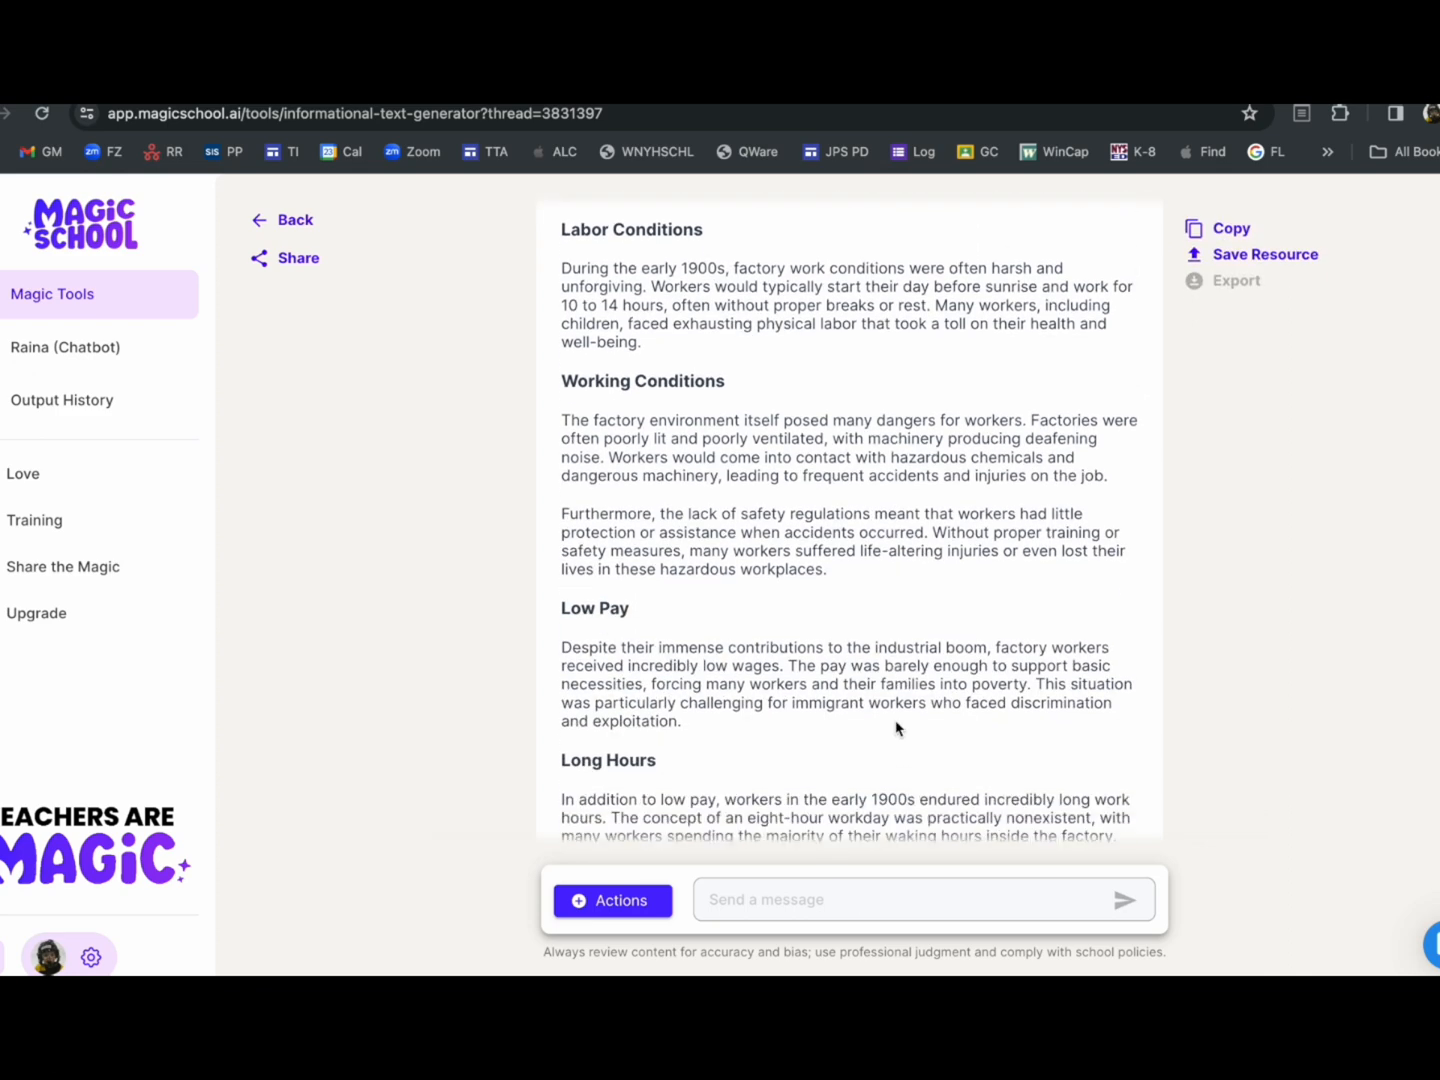
scroll(897, 728, up, 3)
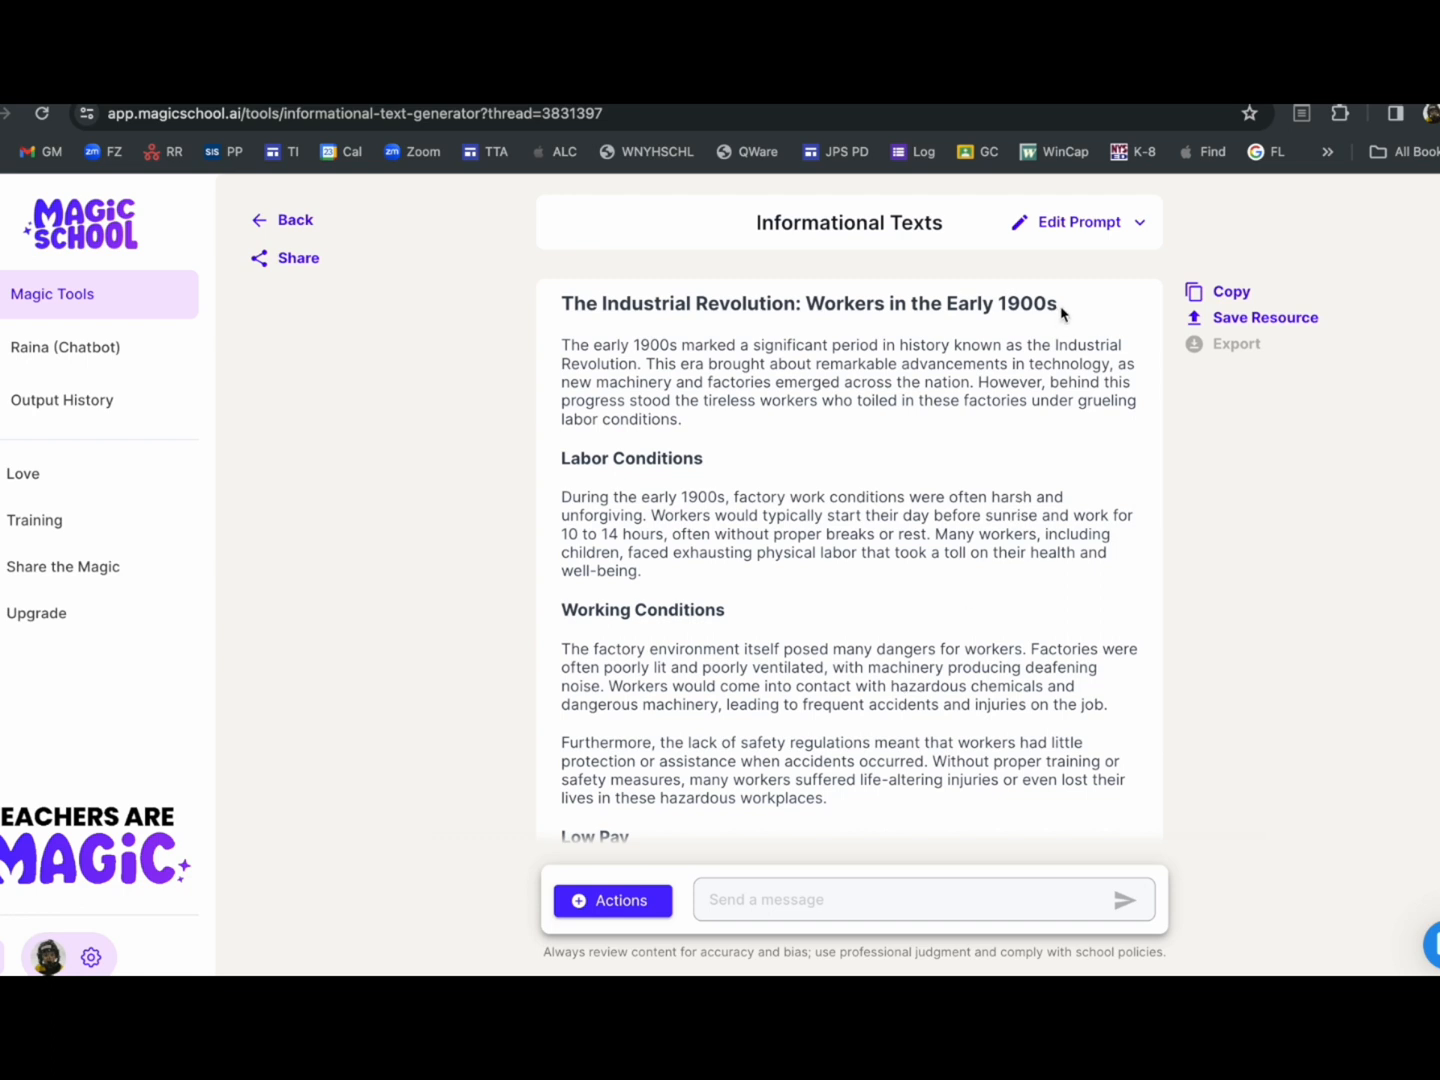
click(1062, 229)
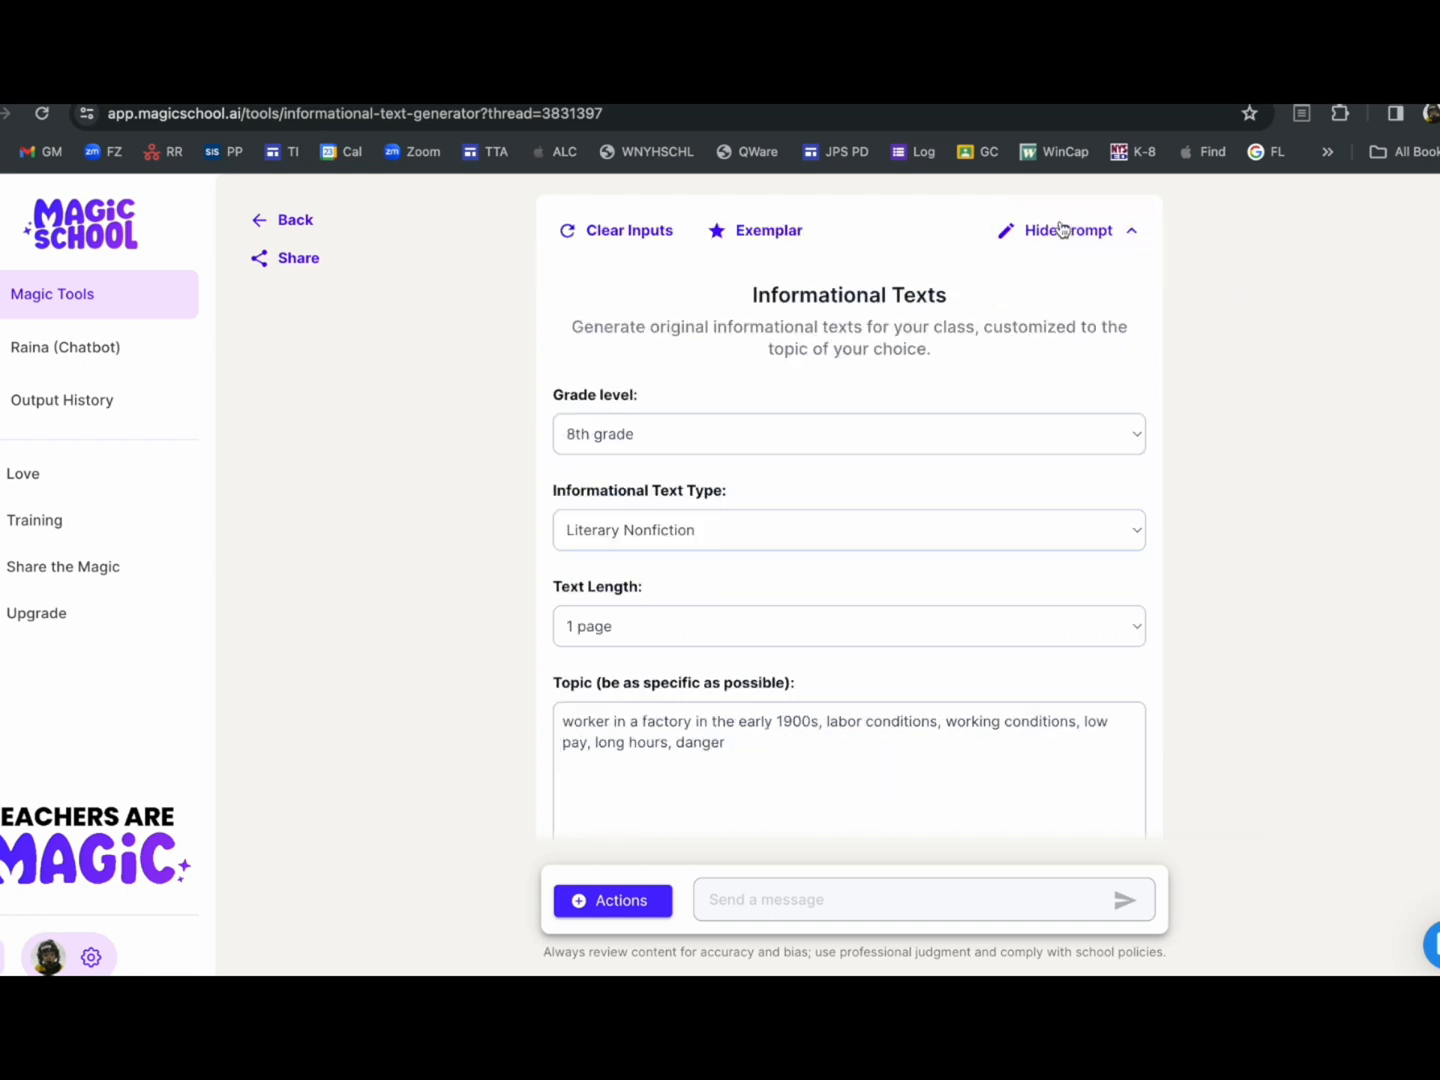
click(710, 439)
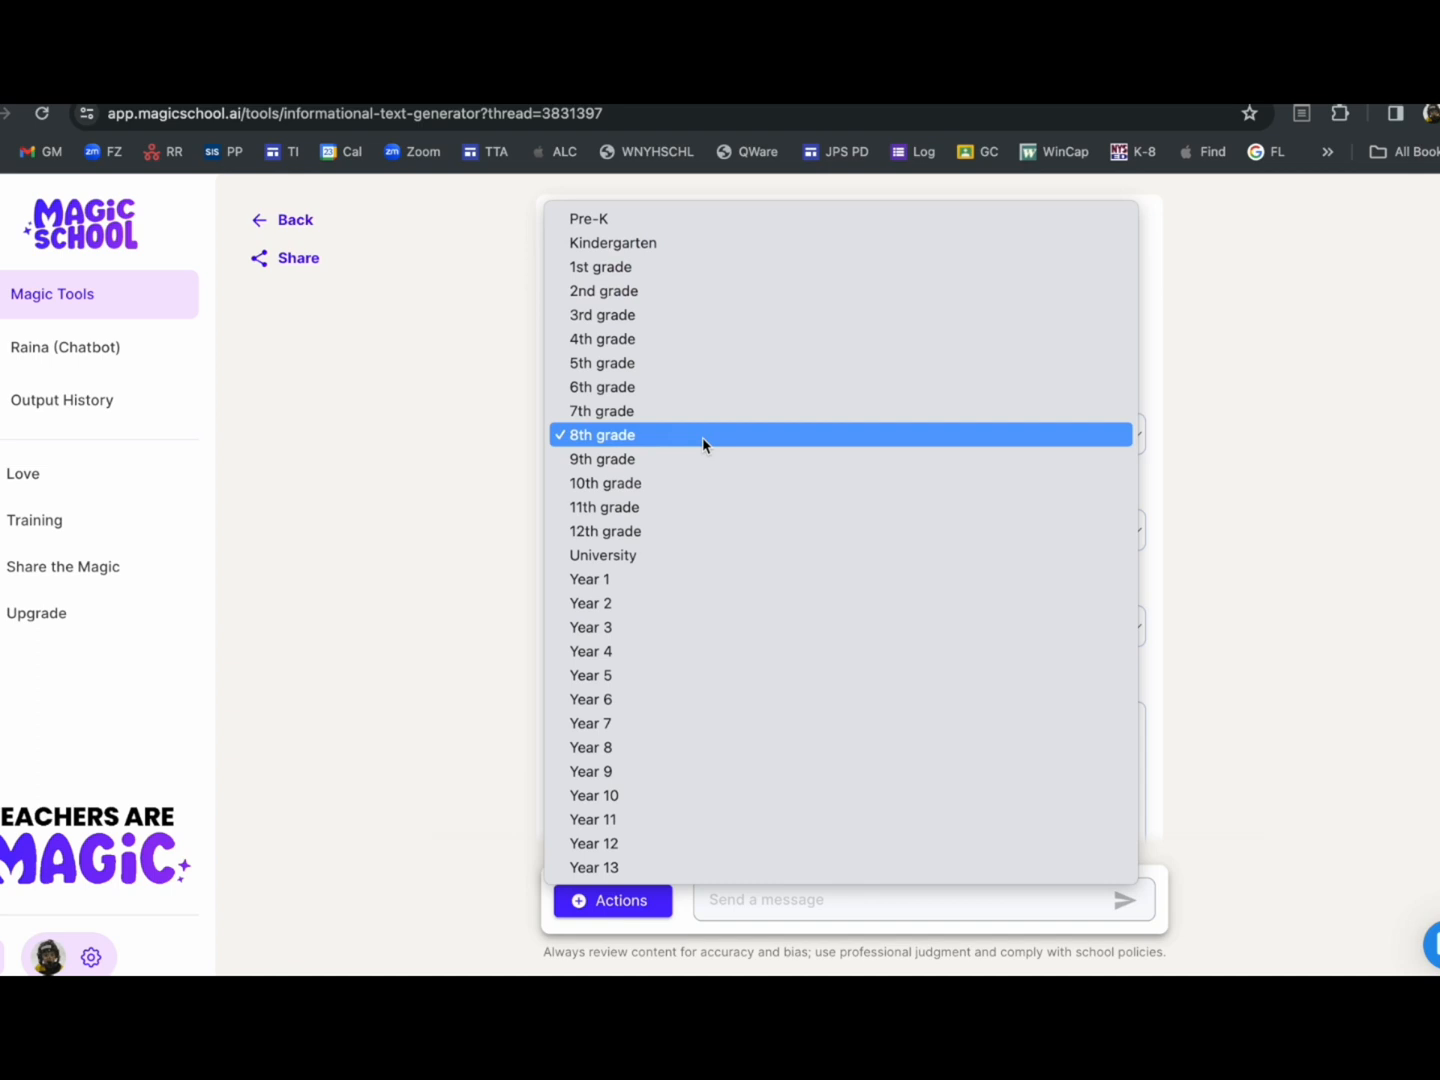
click(681, 363)
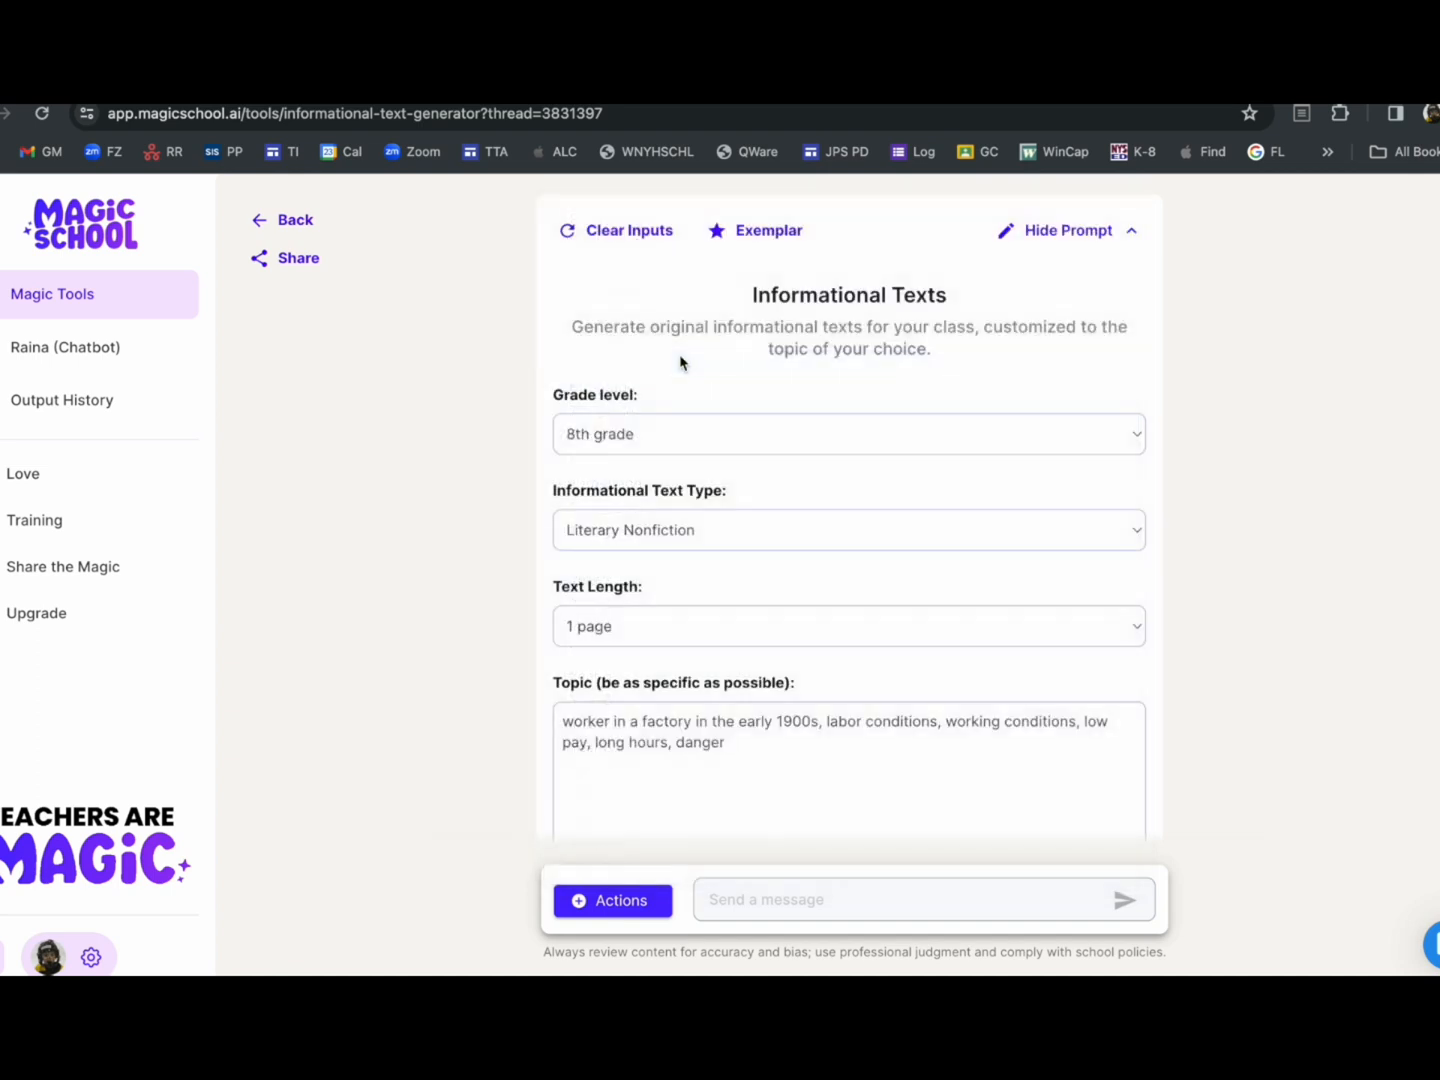
click(664, 536)
click(665, 580)
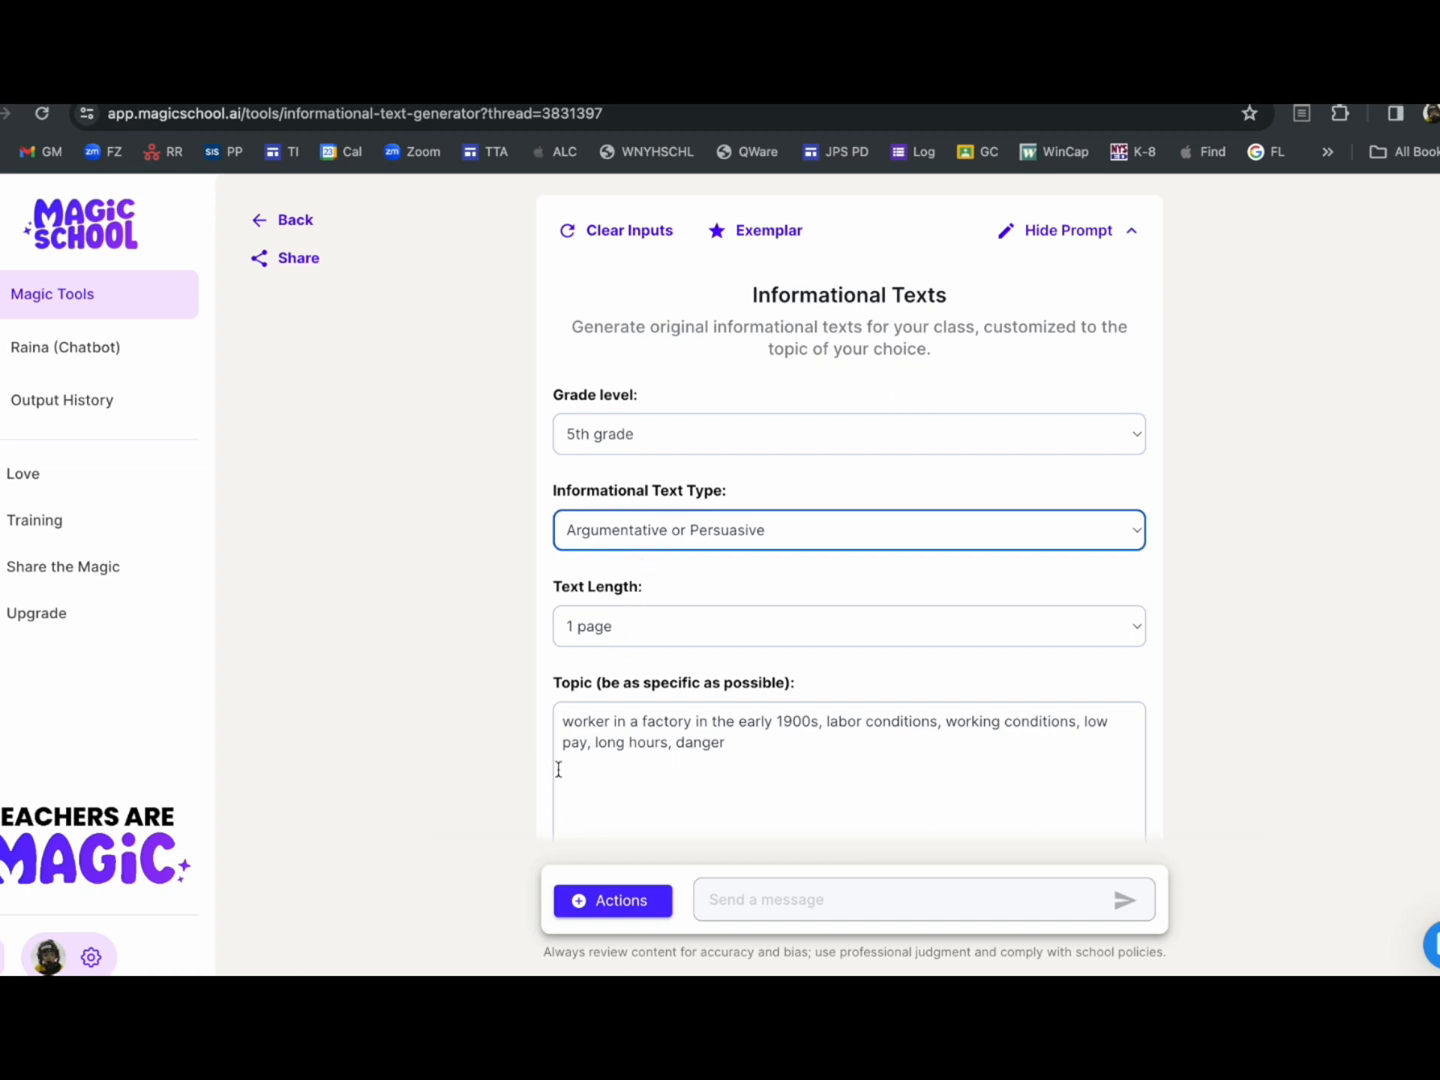
Step: Insert "first person account," at the beginning of the topic description
click(566, 729)
text(firs)
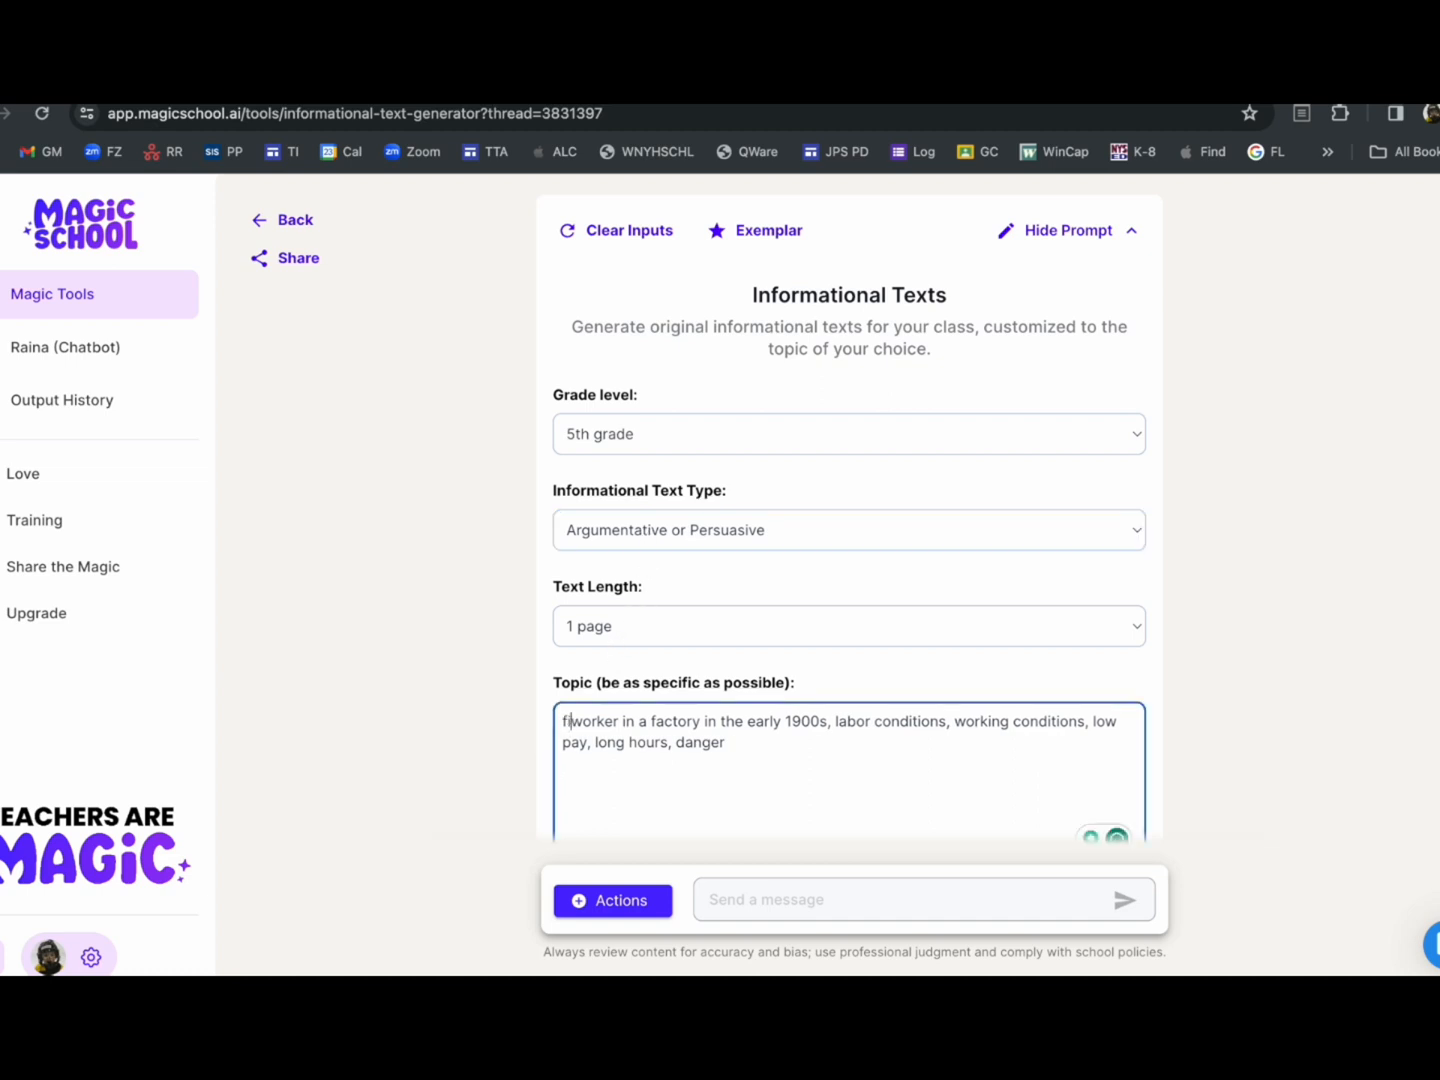
text(t person )
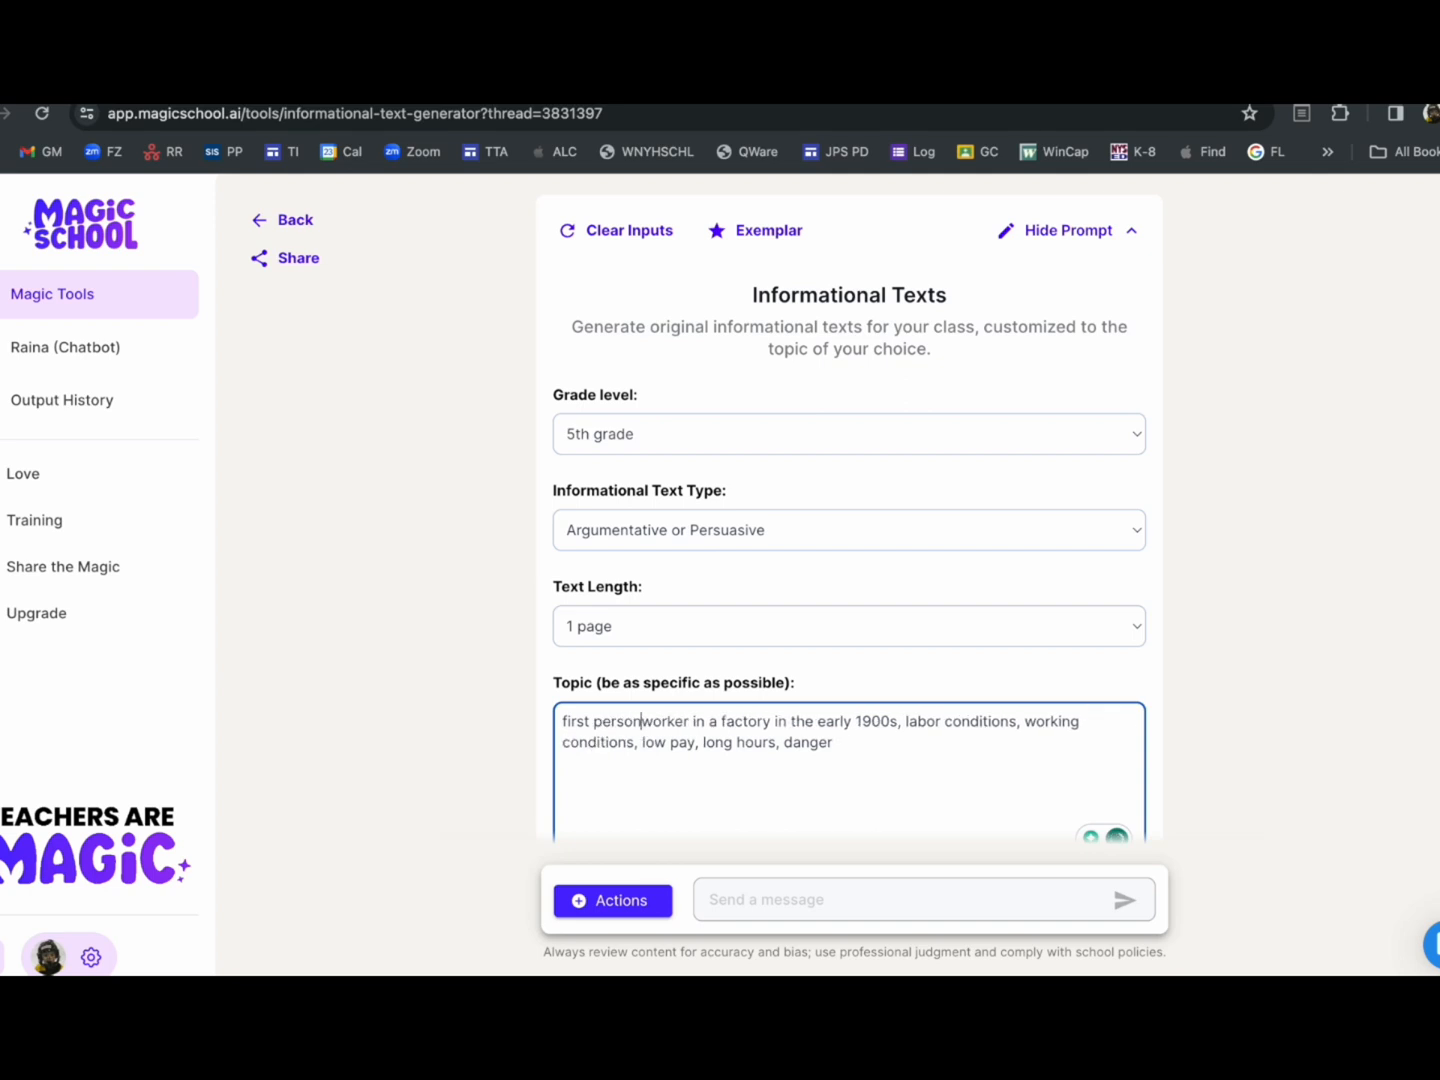
text(account)
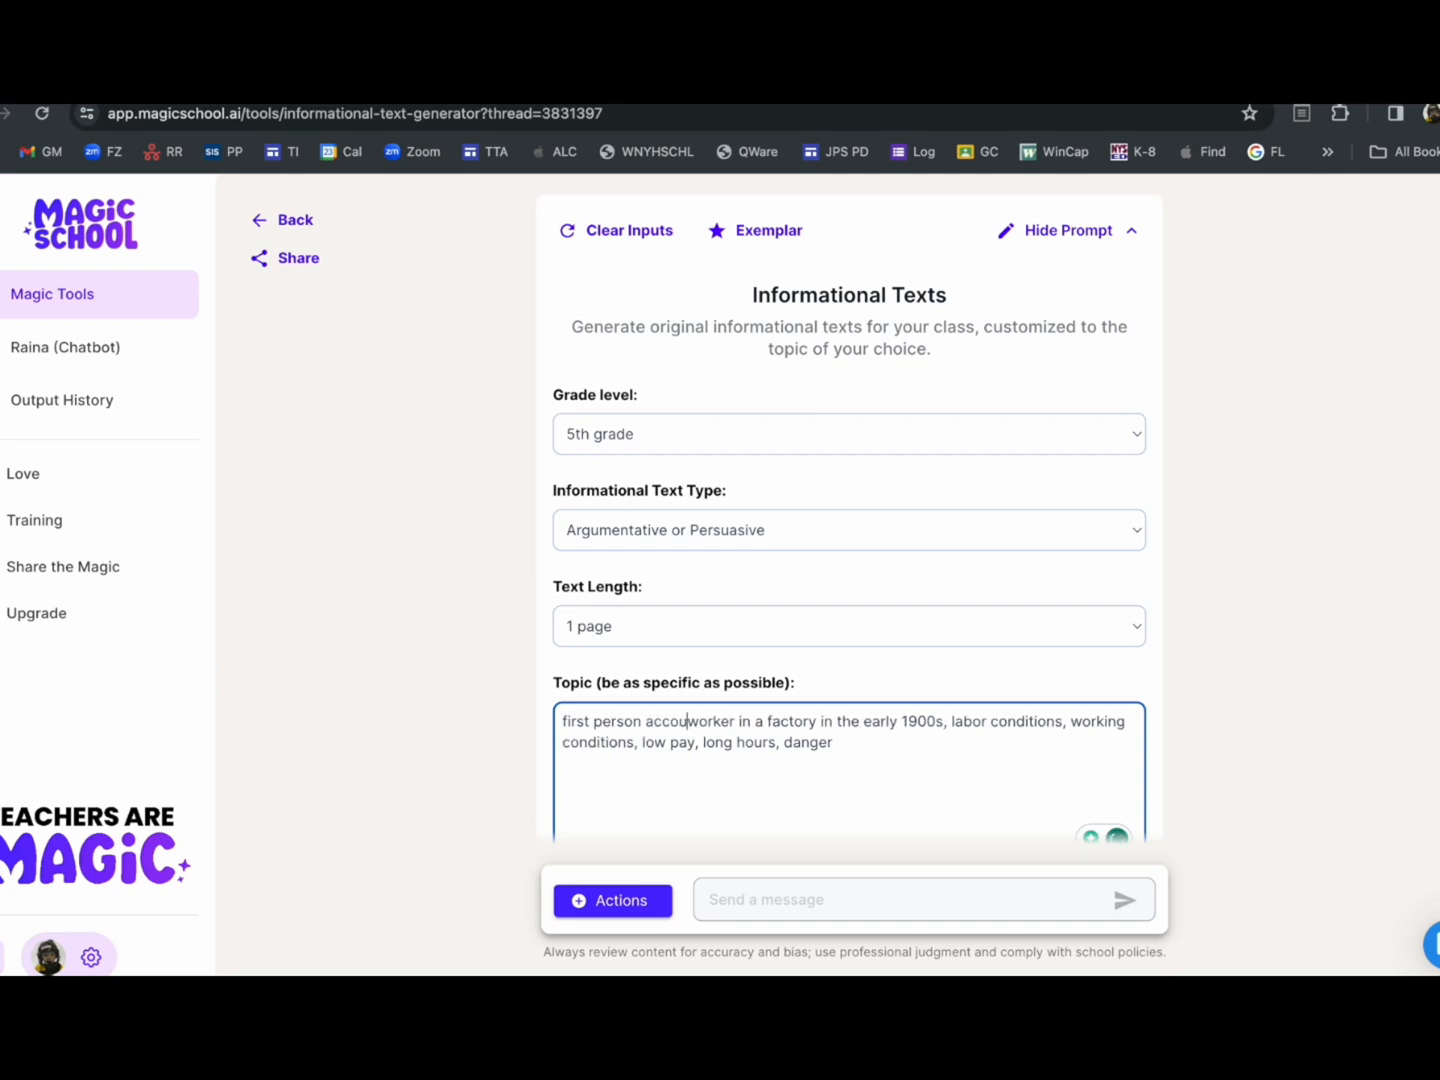
text(,)
mouse_move(589, 721)
click(611, 781)
Step: Regenerate the informational text with the revised prompt and copy the resulting passage
scroll(950, 769, down, 3)
click(940, 771)
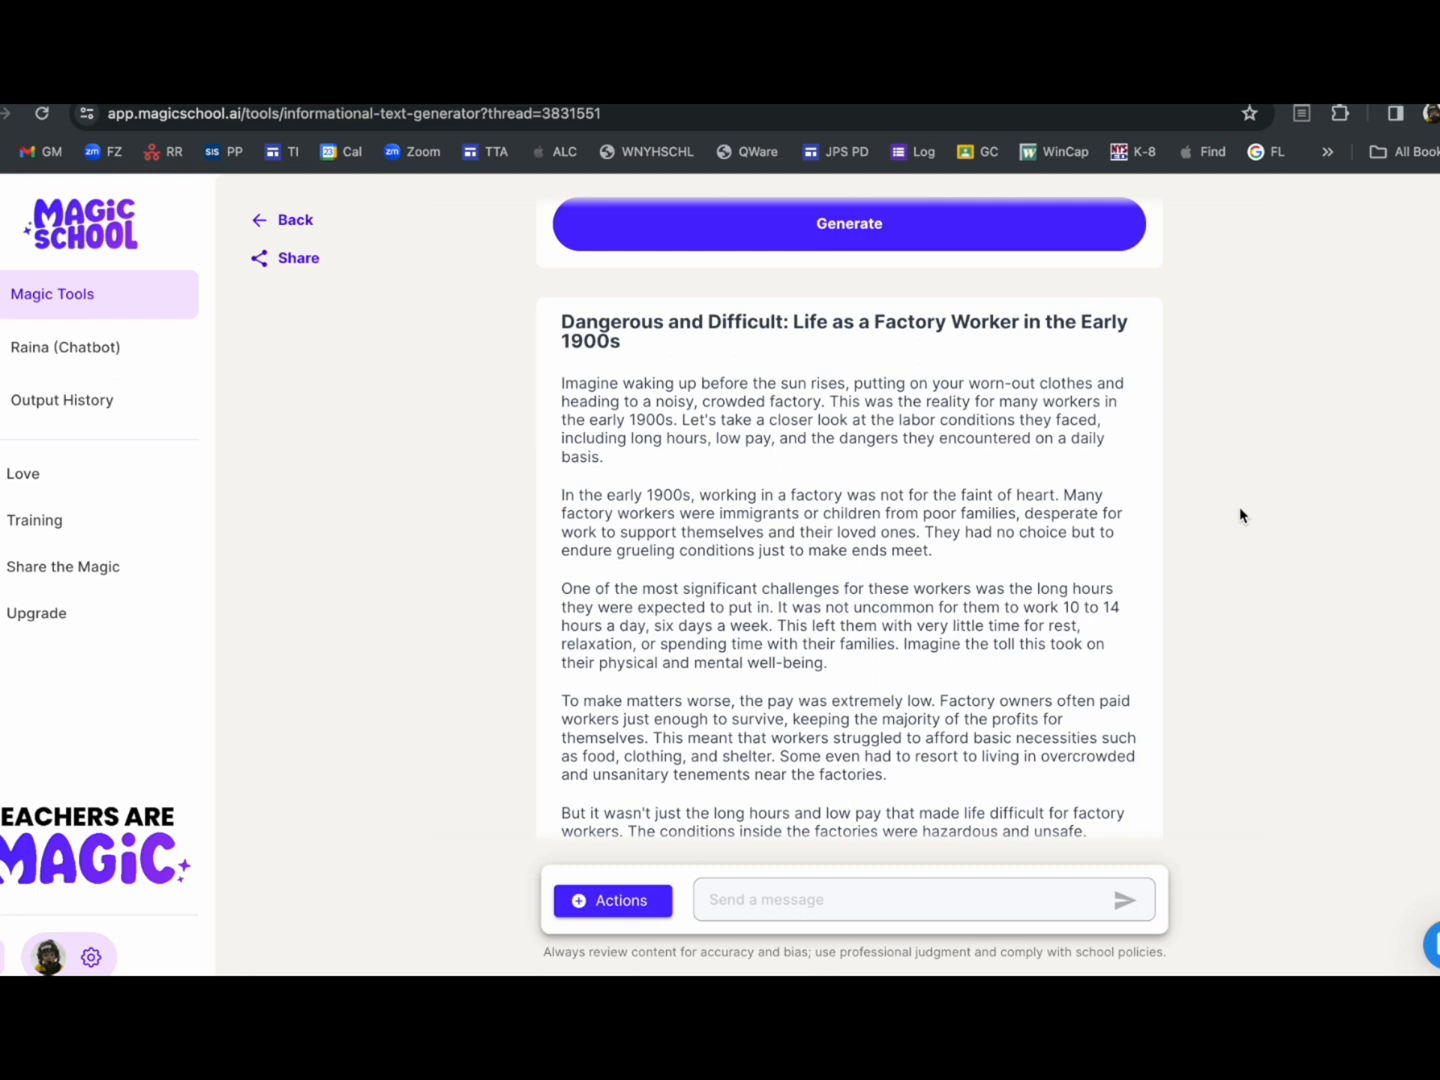
mouse_move(1235, 318)
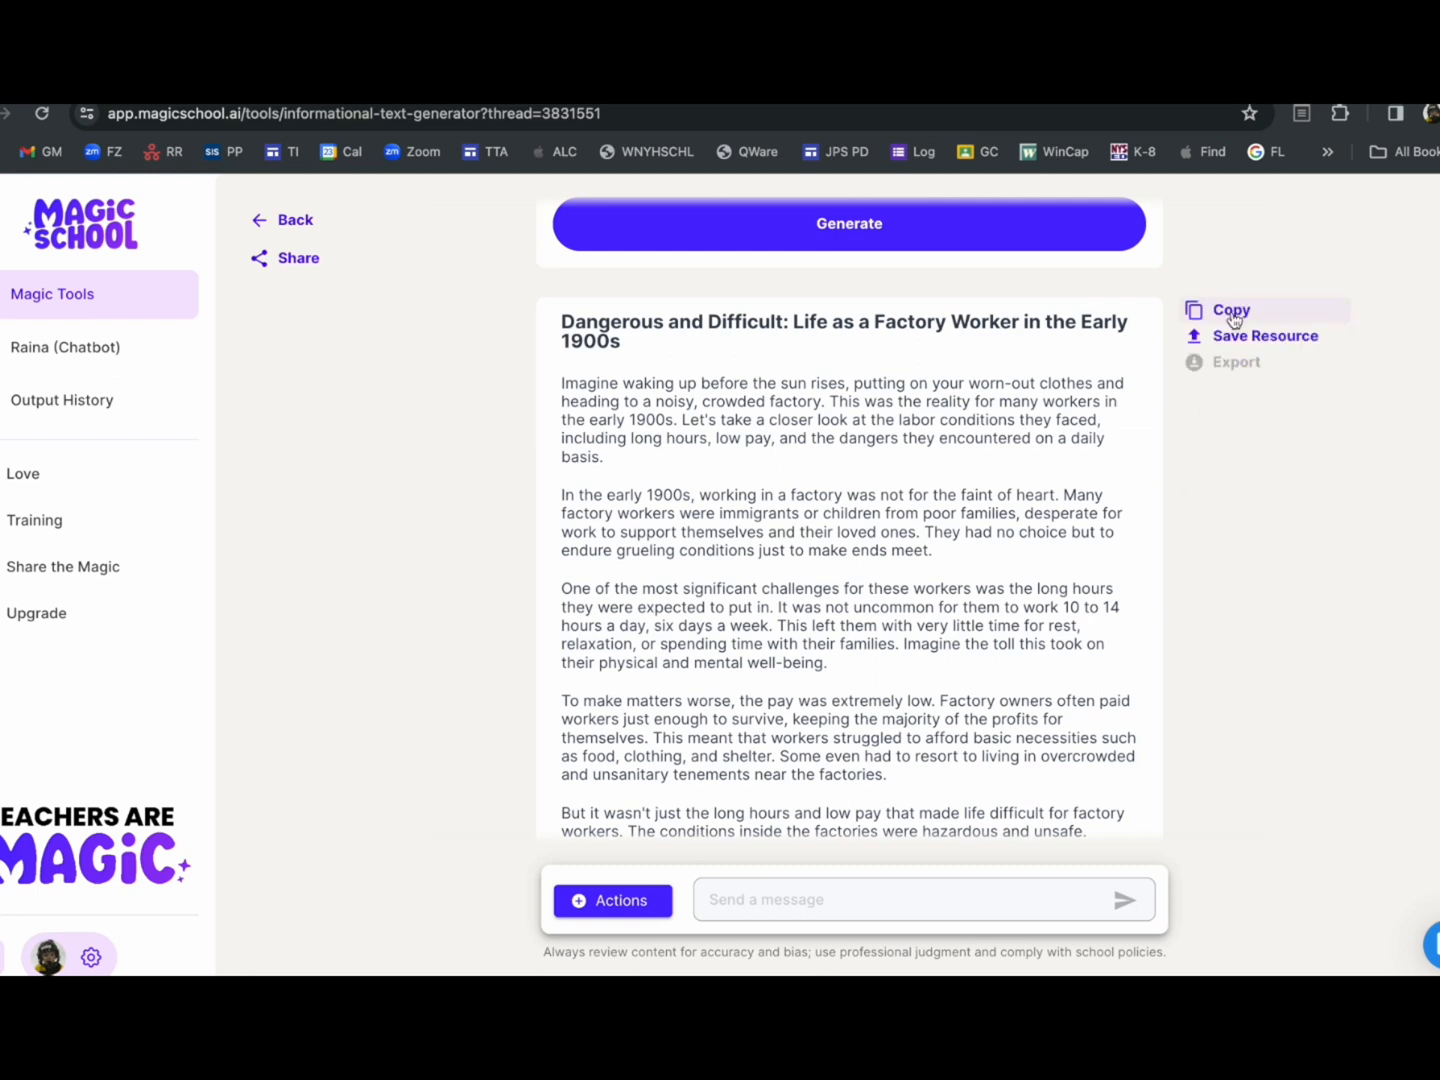
click(1232, 312)
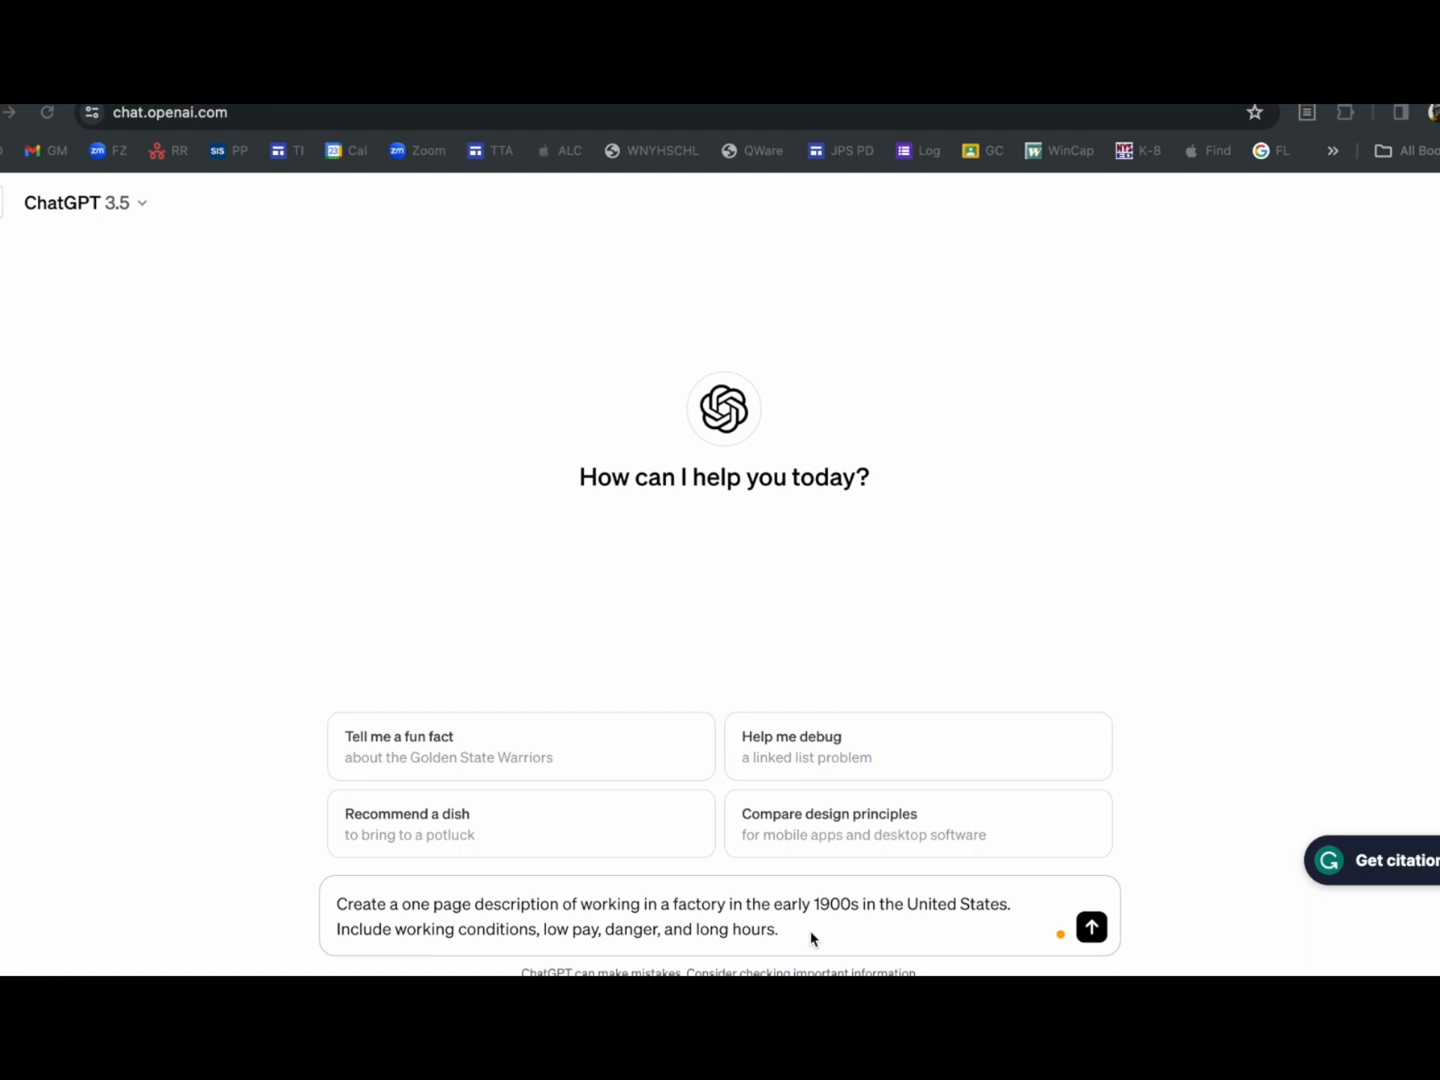
Step: In ChatGPT, send the prepared factory description prompt and the follow-up "make this a first person point of view. write at the fifth grade reading level."
click(1090, 929)
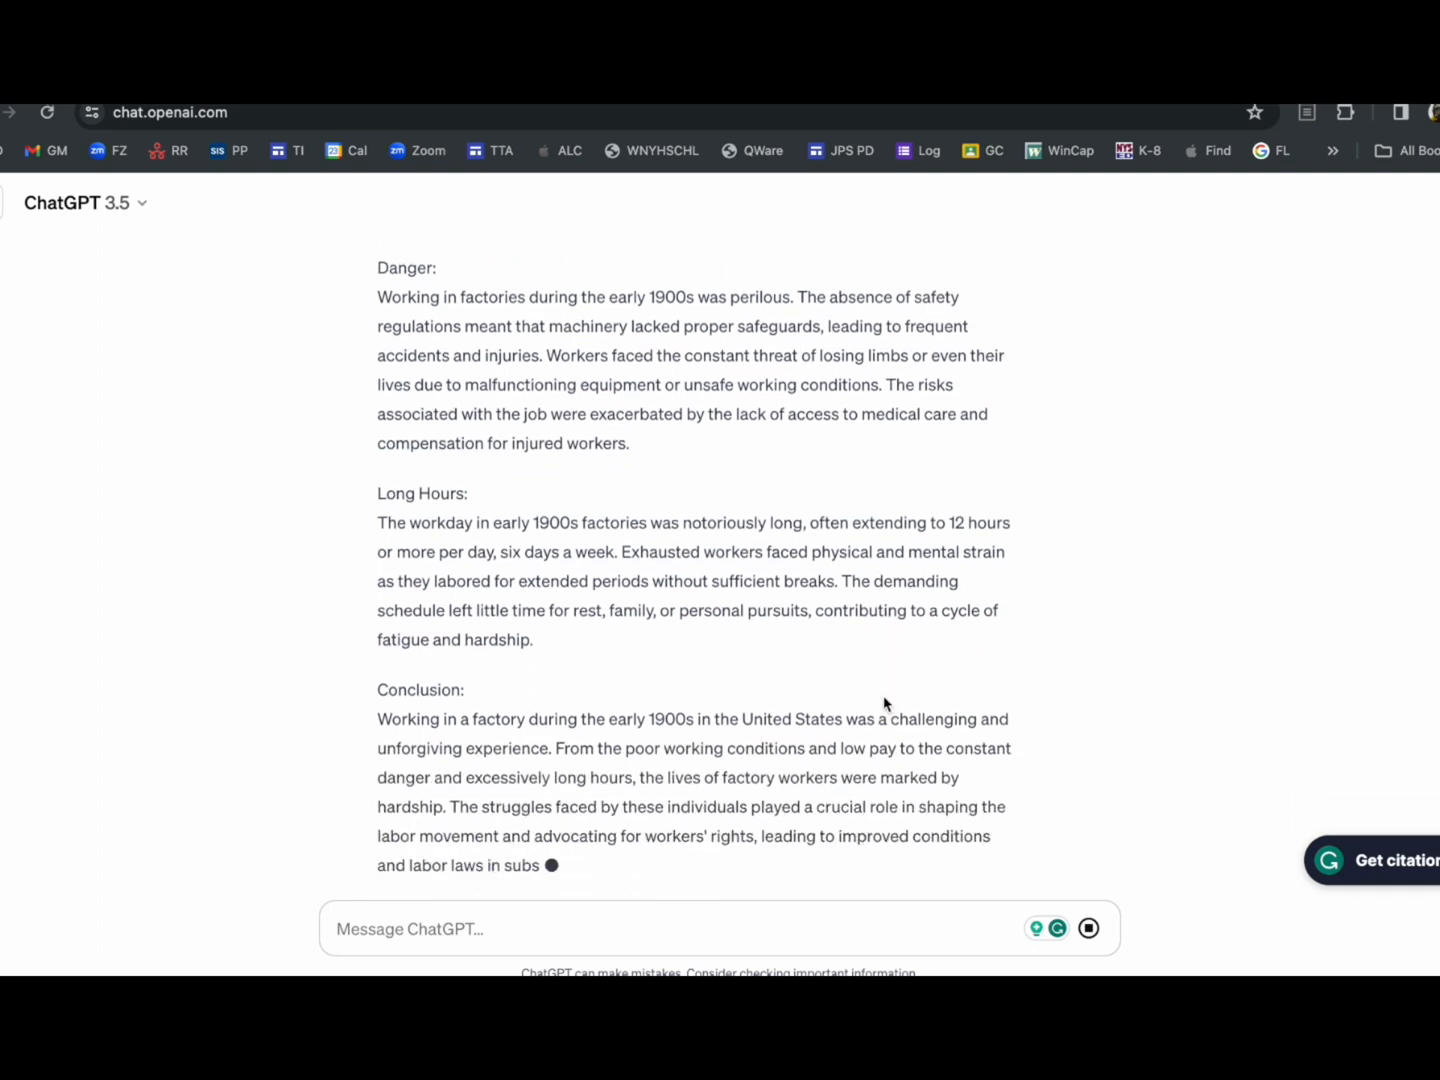
click(463, 941)
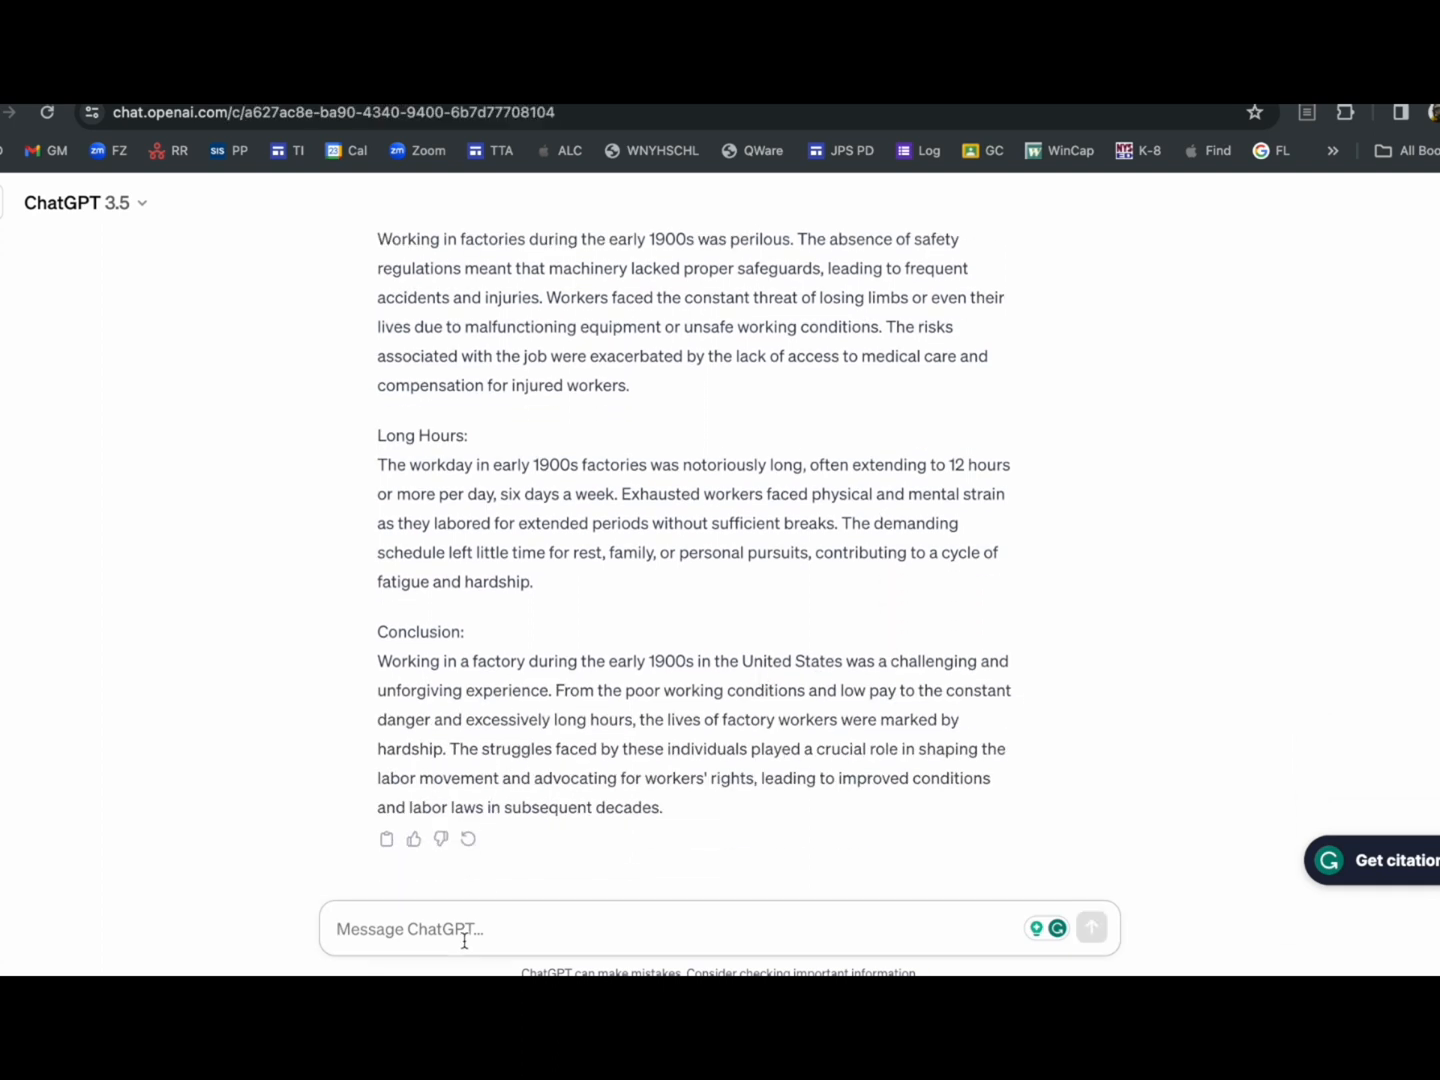
text(m)
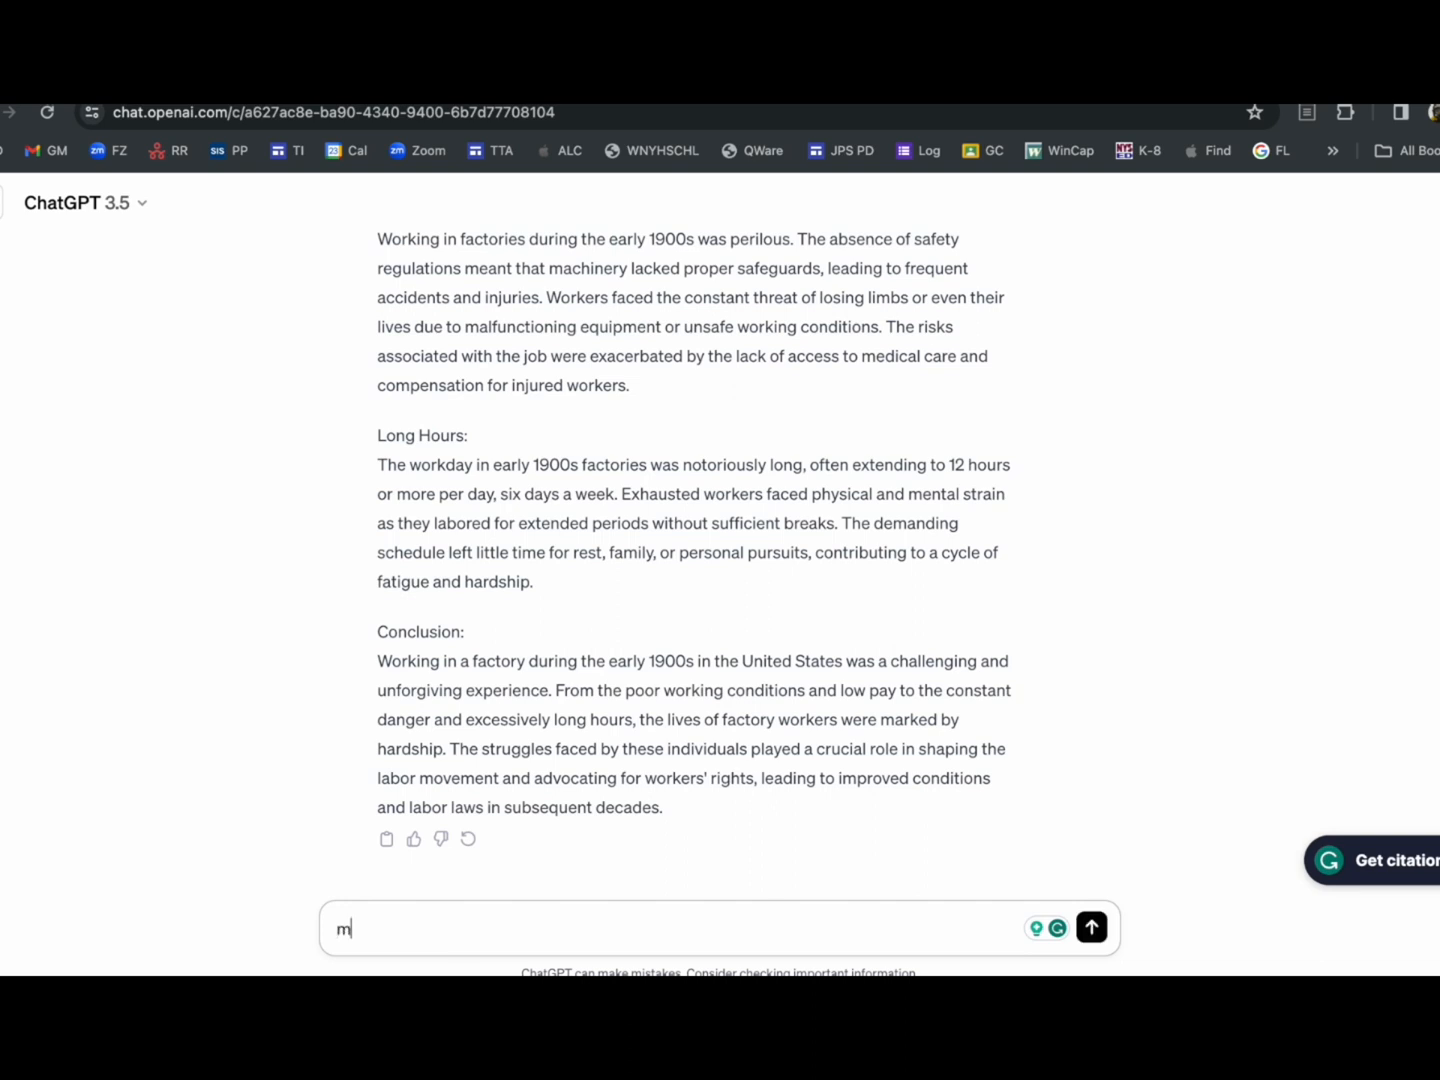
text(ake this a first person point of )
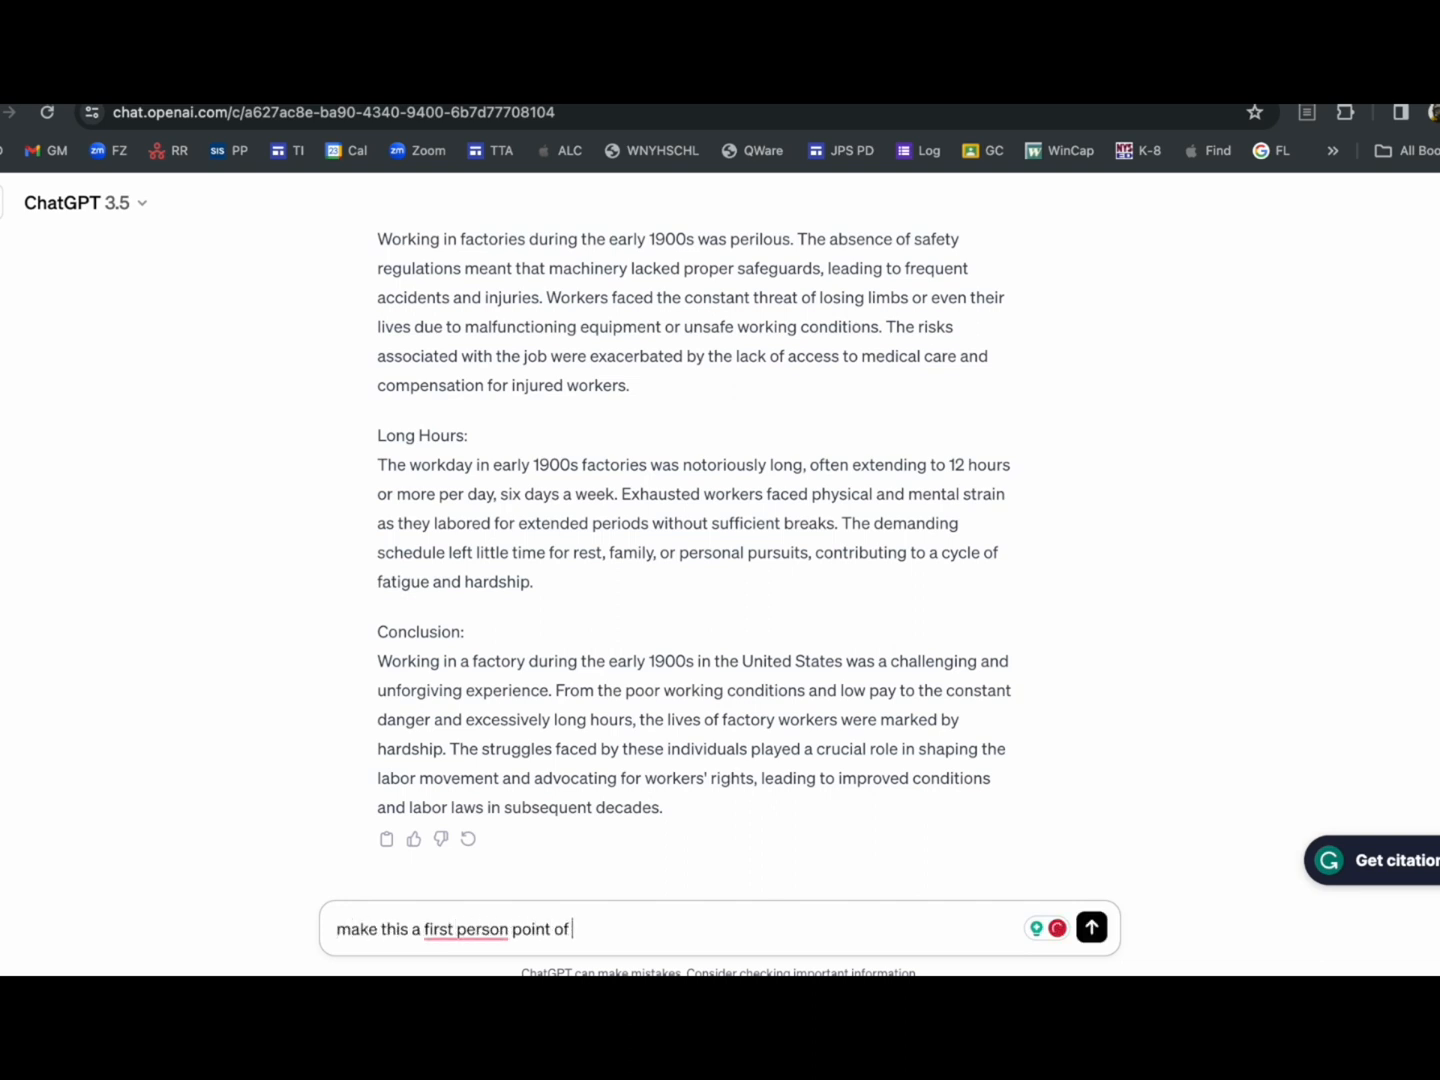
text(view.  write at the fifth grade reading level.)
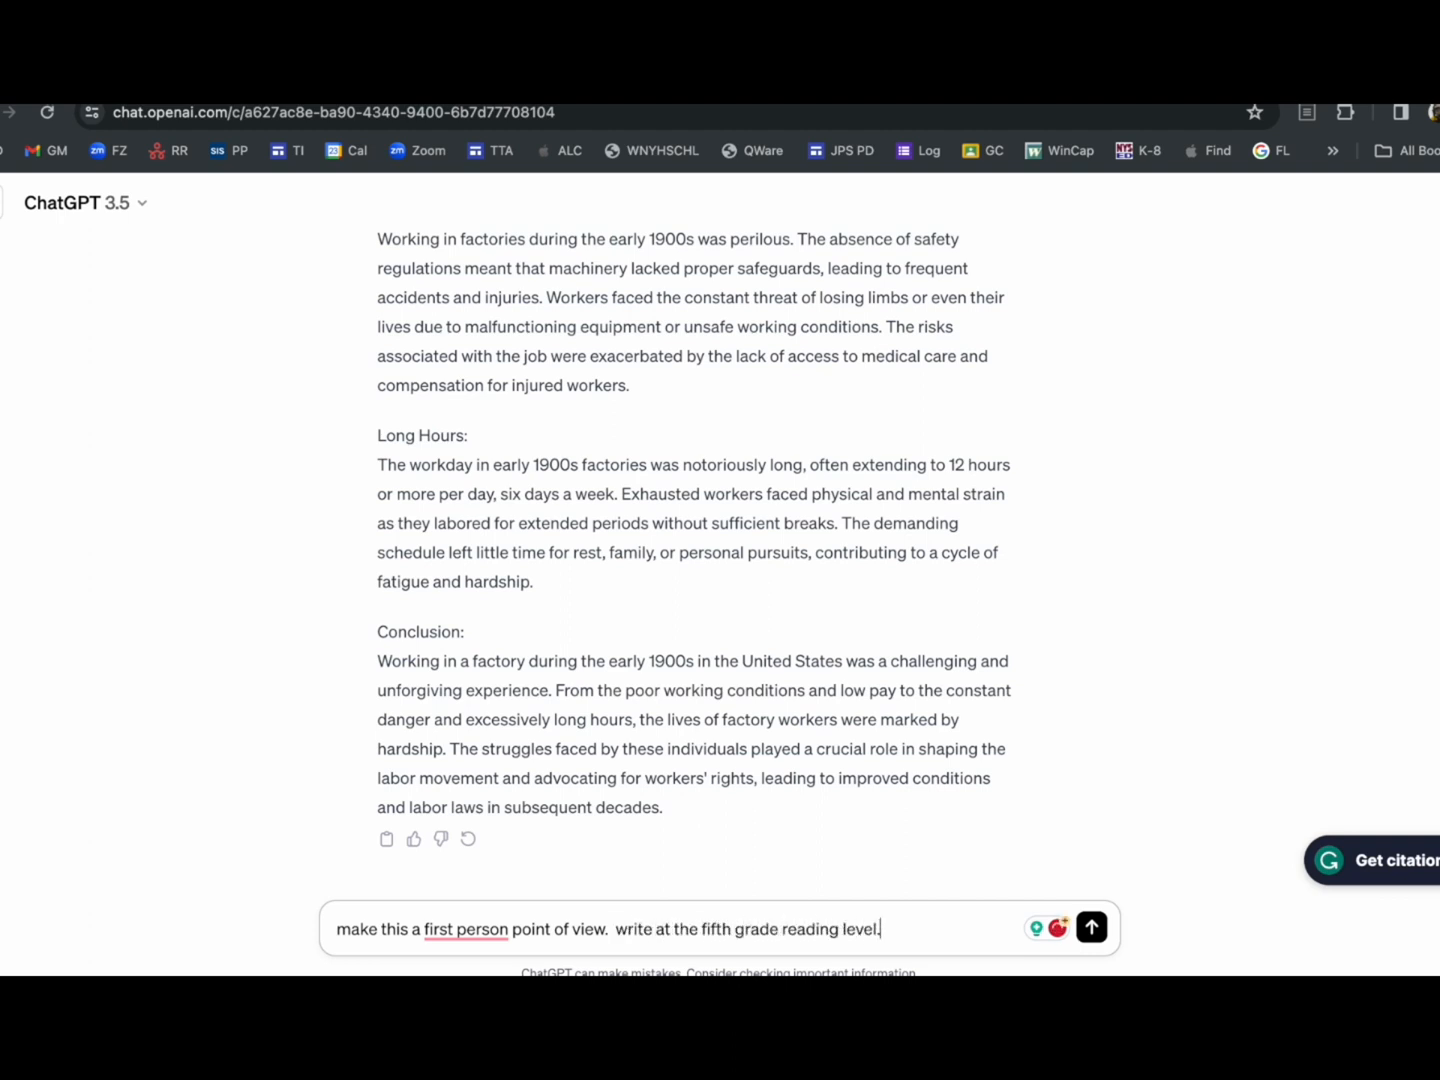
key(Return)
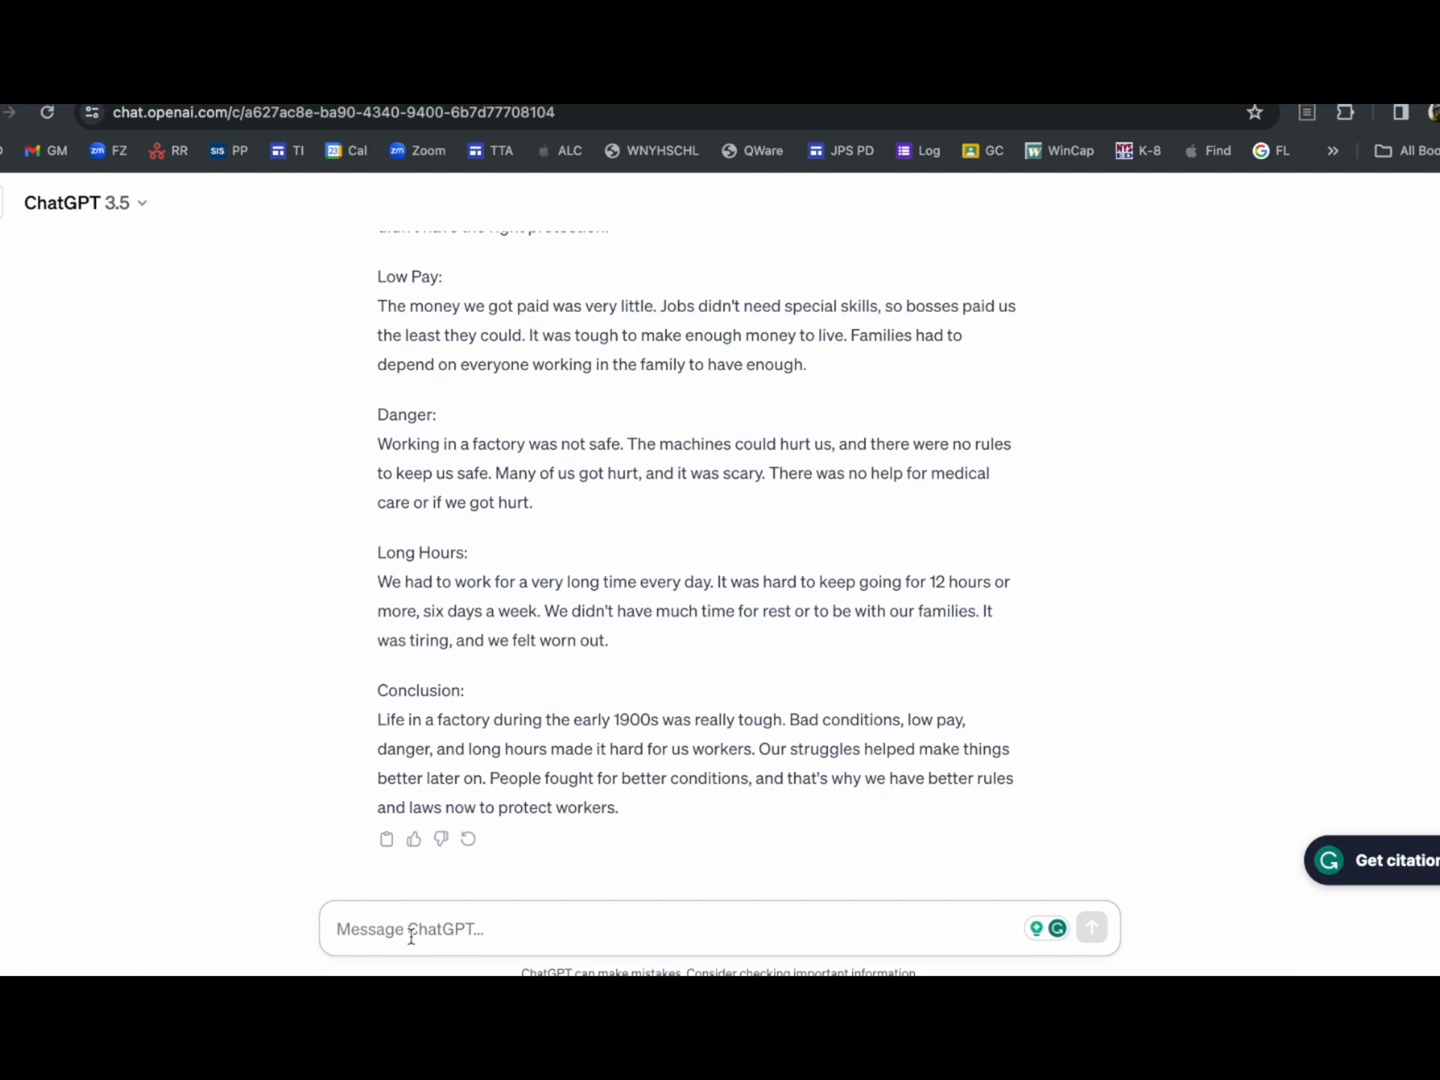
Step: Ask ChatGPT to "respond to this as the boss of the factory"
text(respond to this as the boss of the factory)
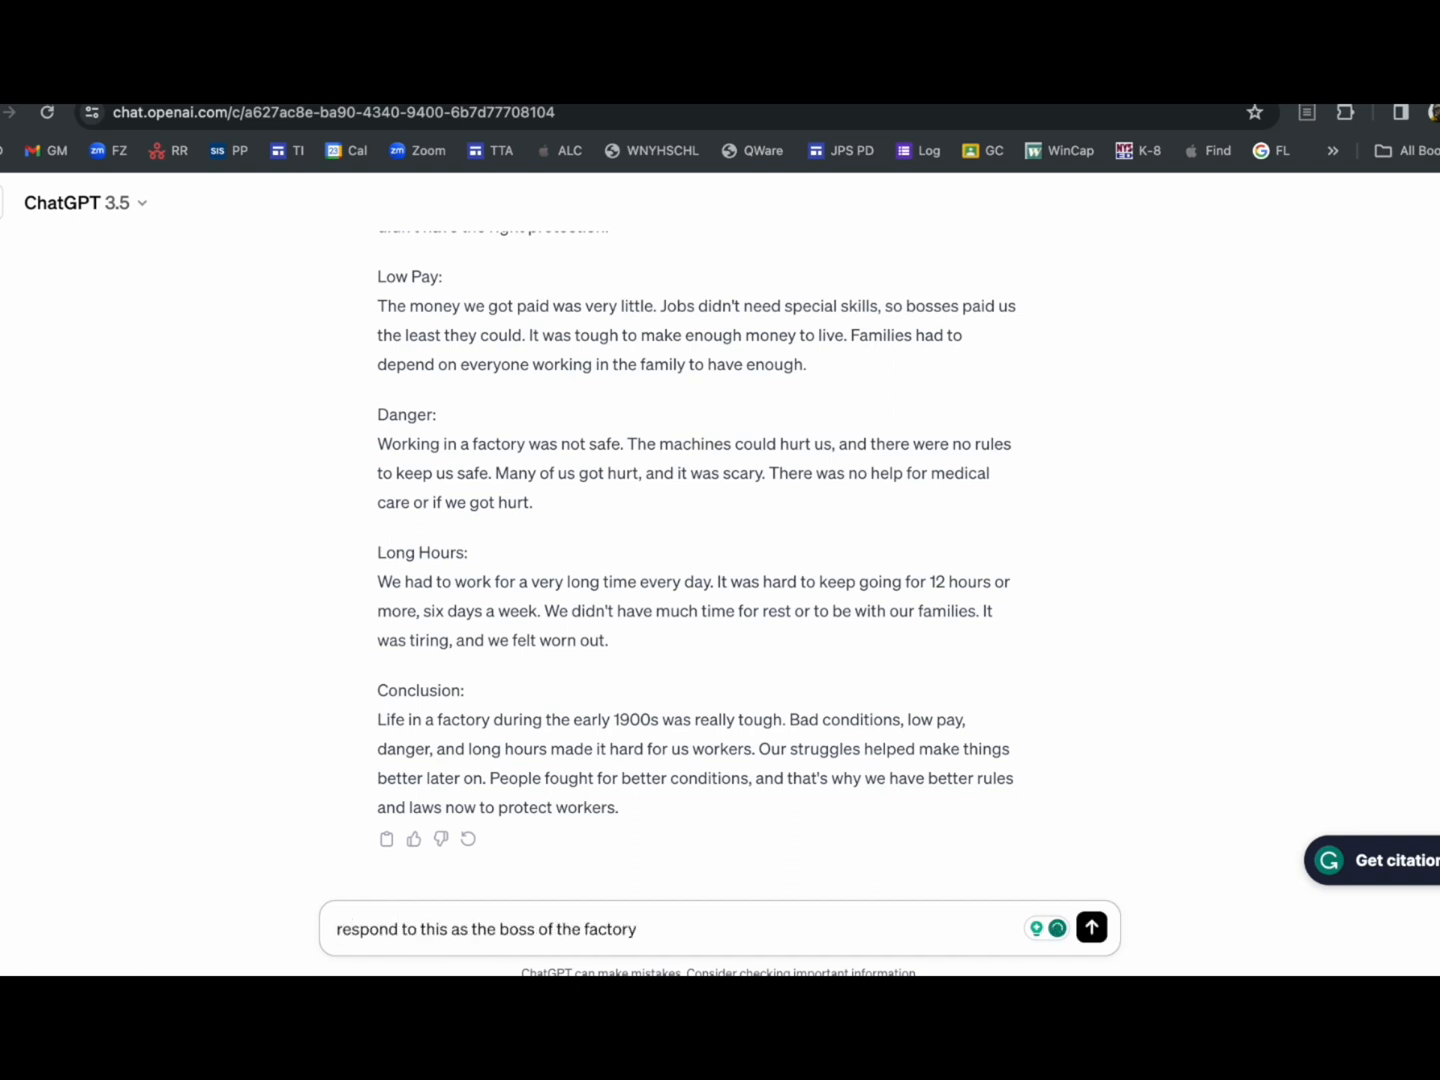
key(Return)
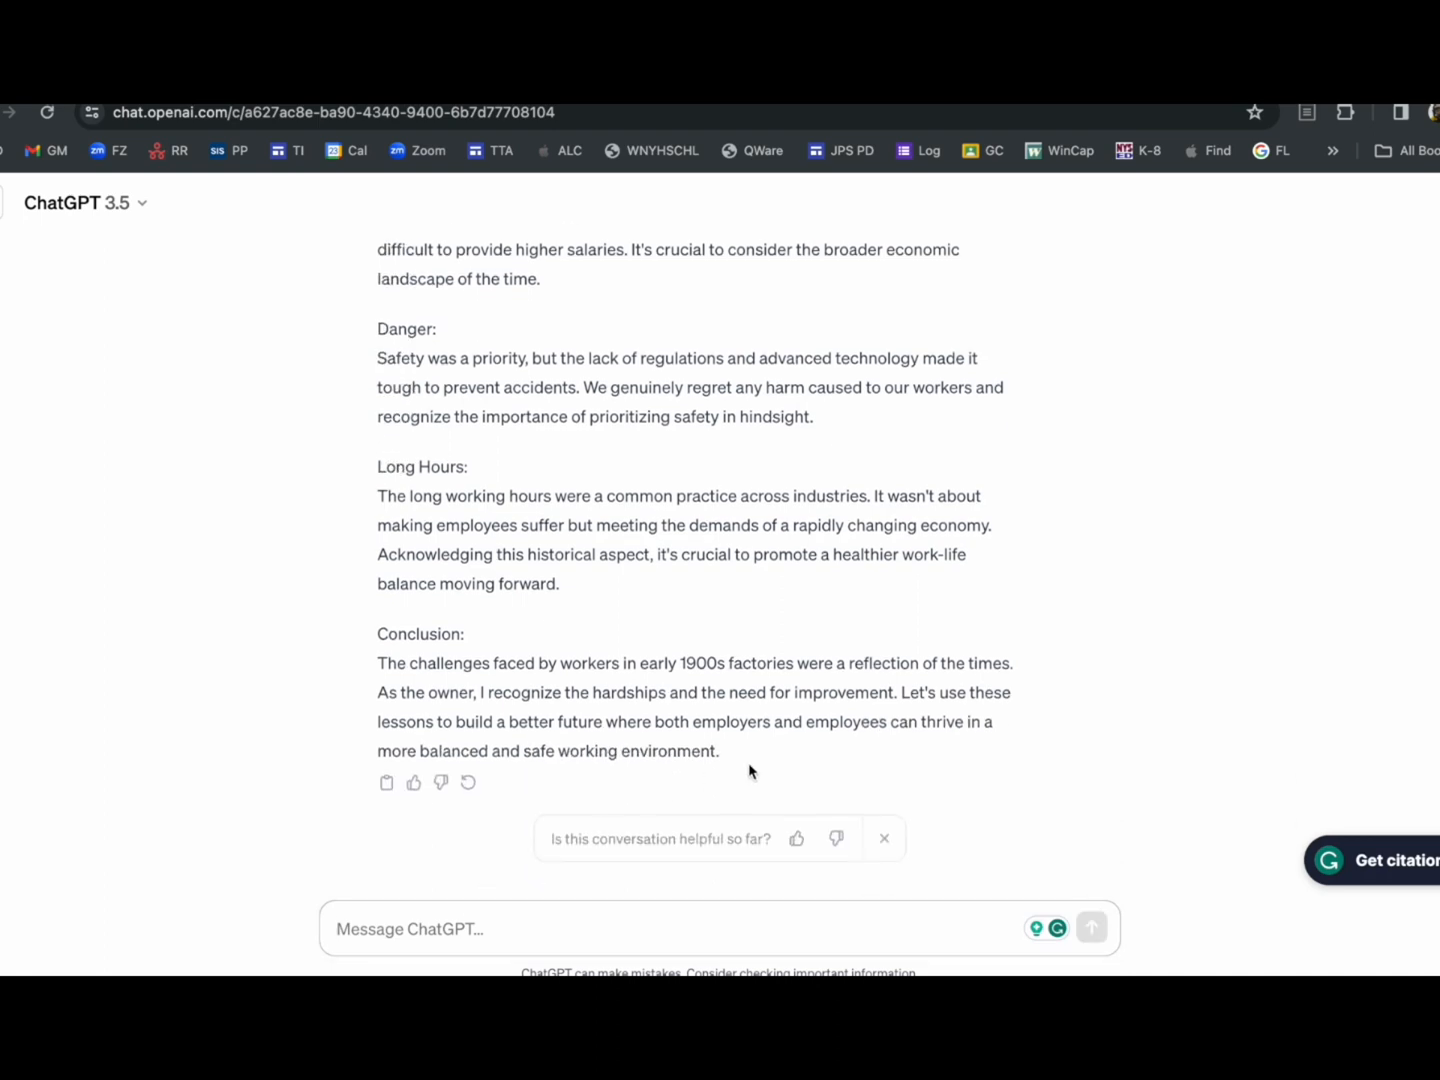
Step: Copy the whole factory owner response and paste it after the concluding paragraph of the Factory Life document in Google Docs
drag(736, 771, 365, 497)
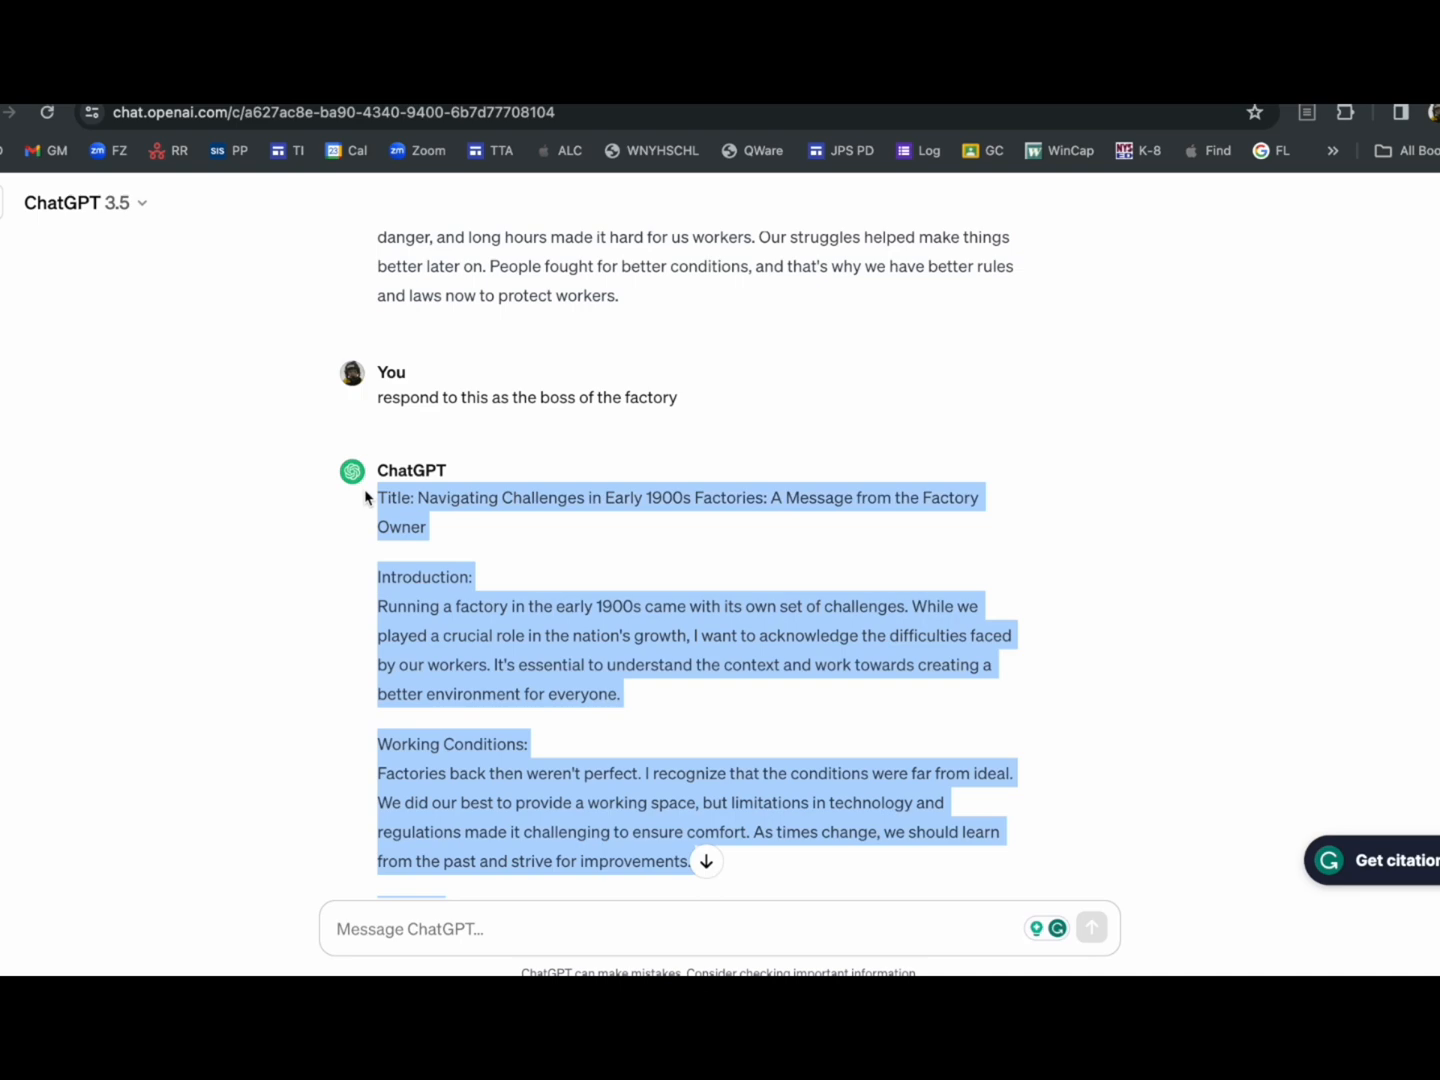
click(373, 93)
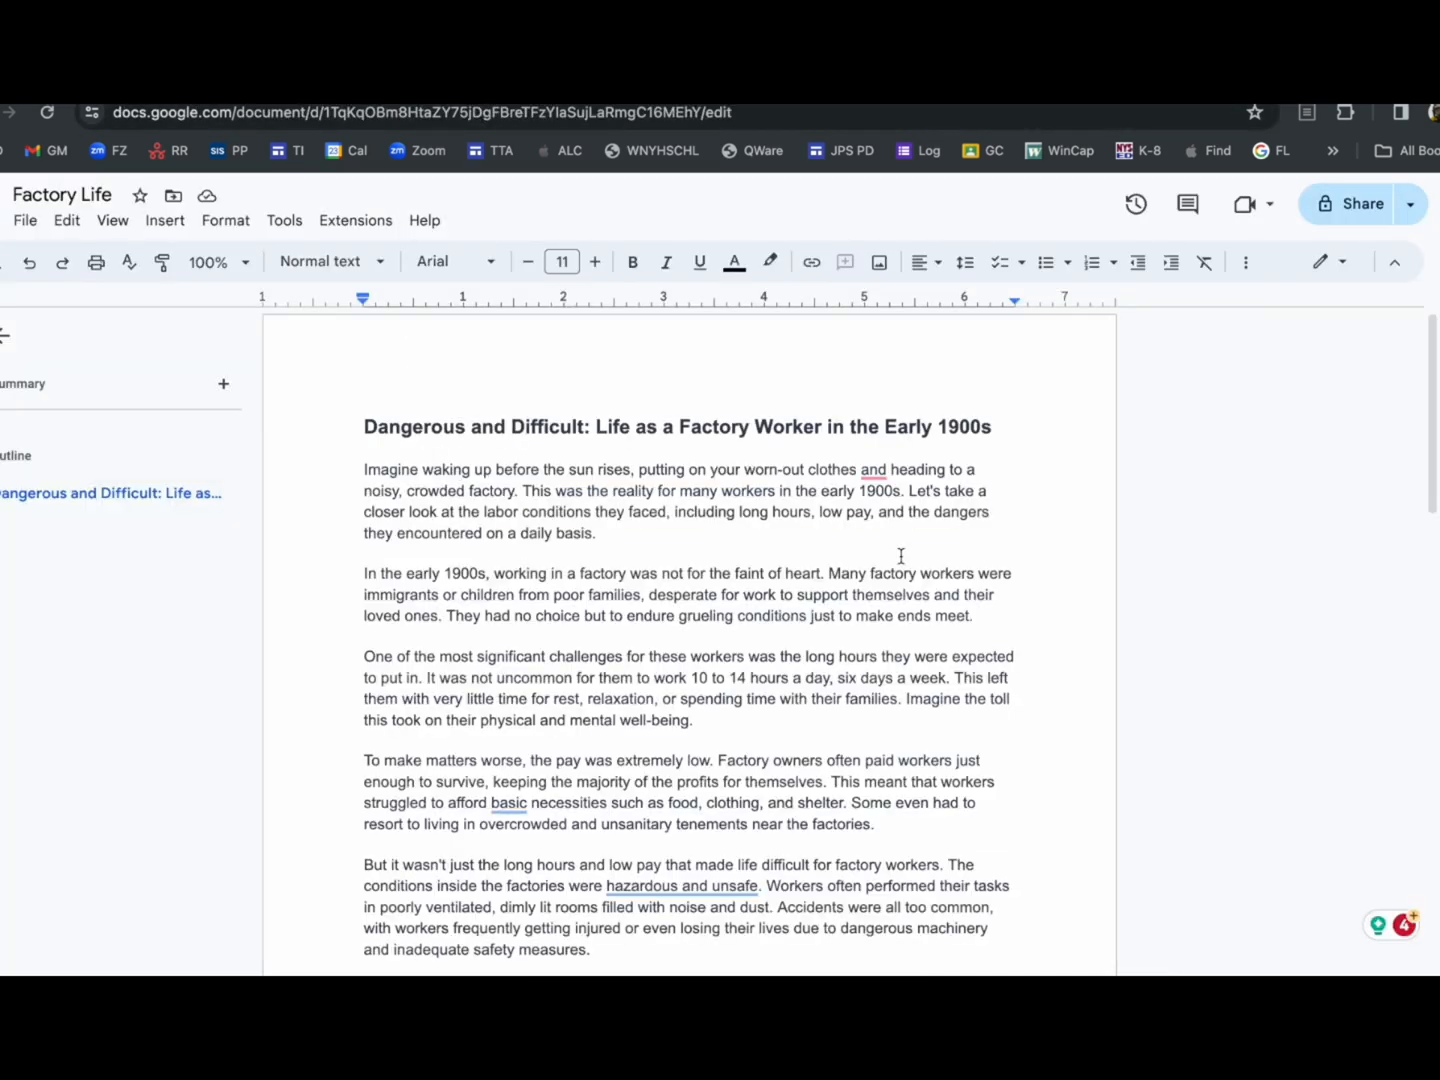
scroll(900, 555, down, 10)
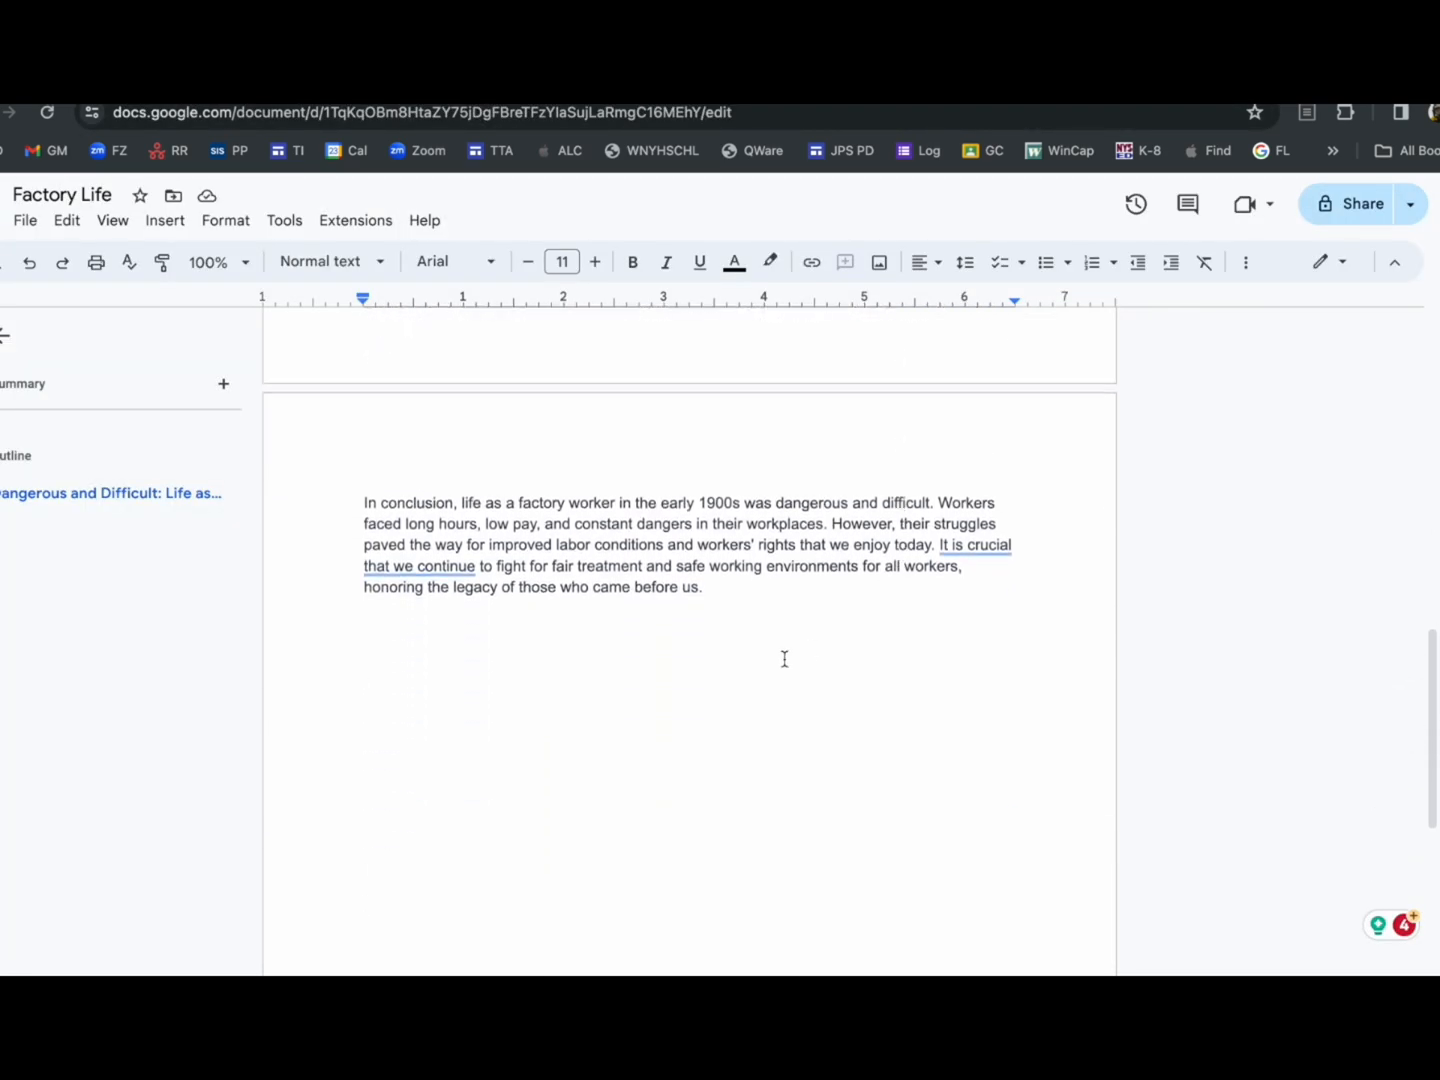
key(ctrl+v)
scroll(784, 665, up, 12)
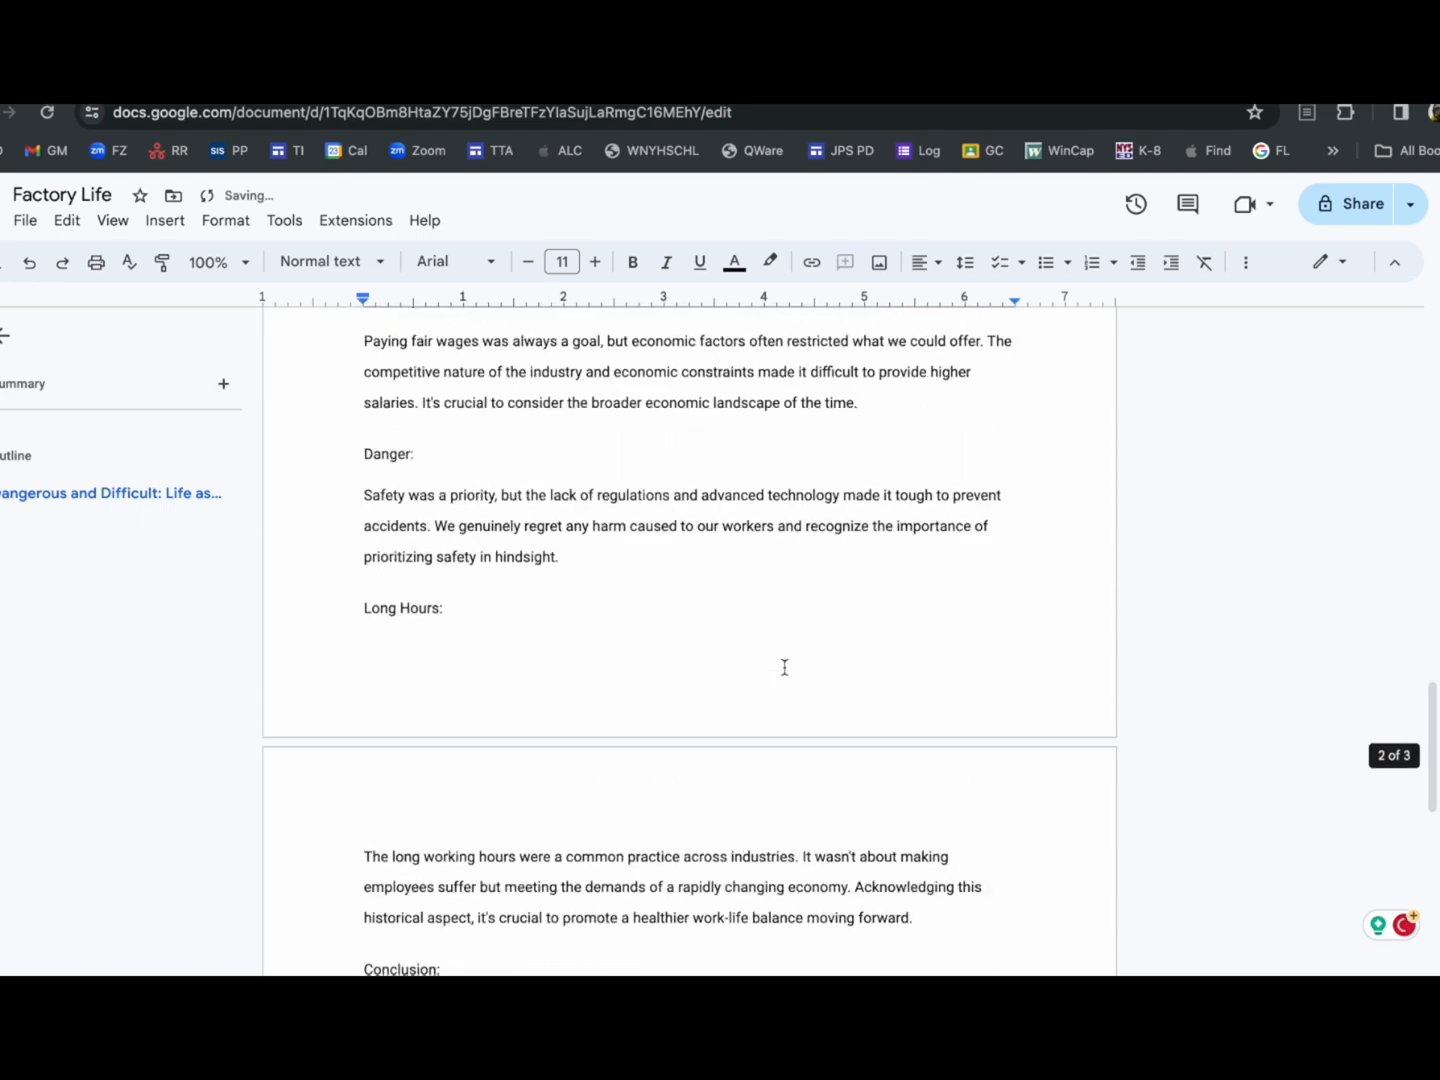
scroll(784, 669, up, 2)
scroll(785, 662, up, 12)
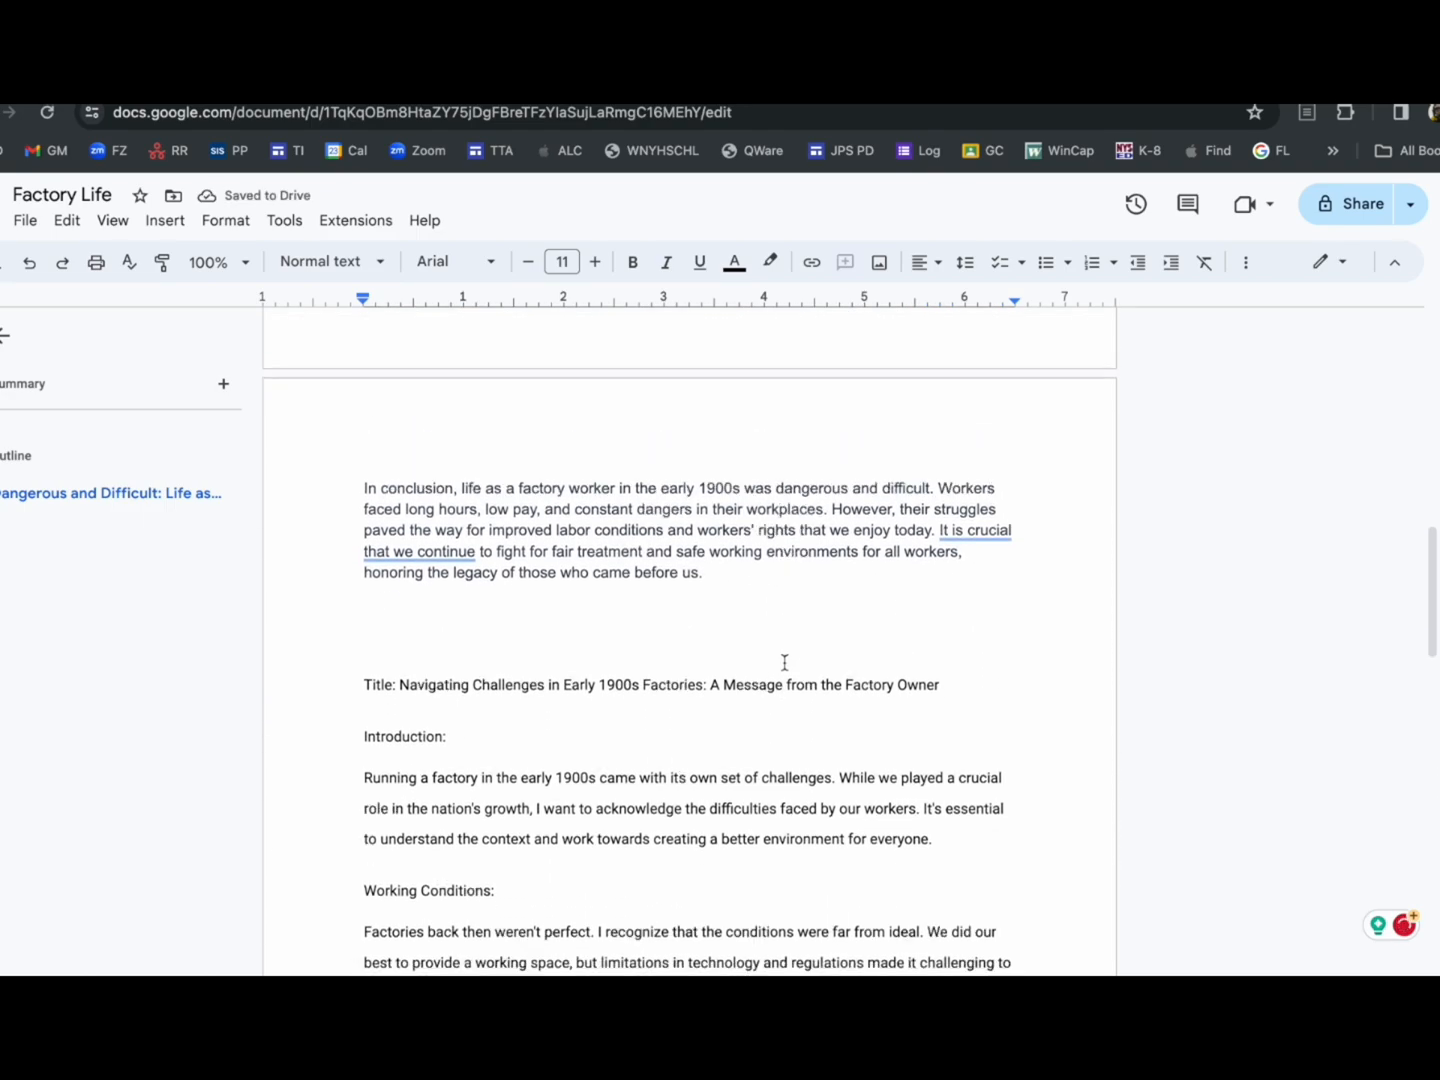
scroll(785, 663, down, 1)
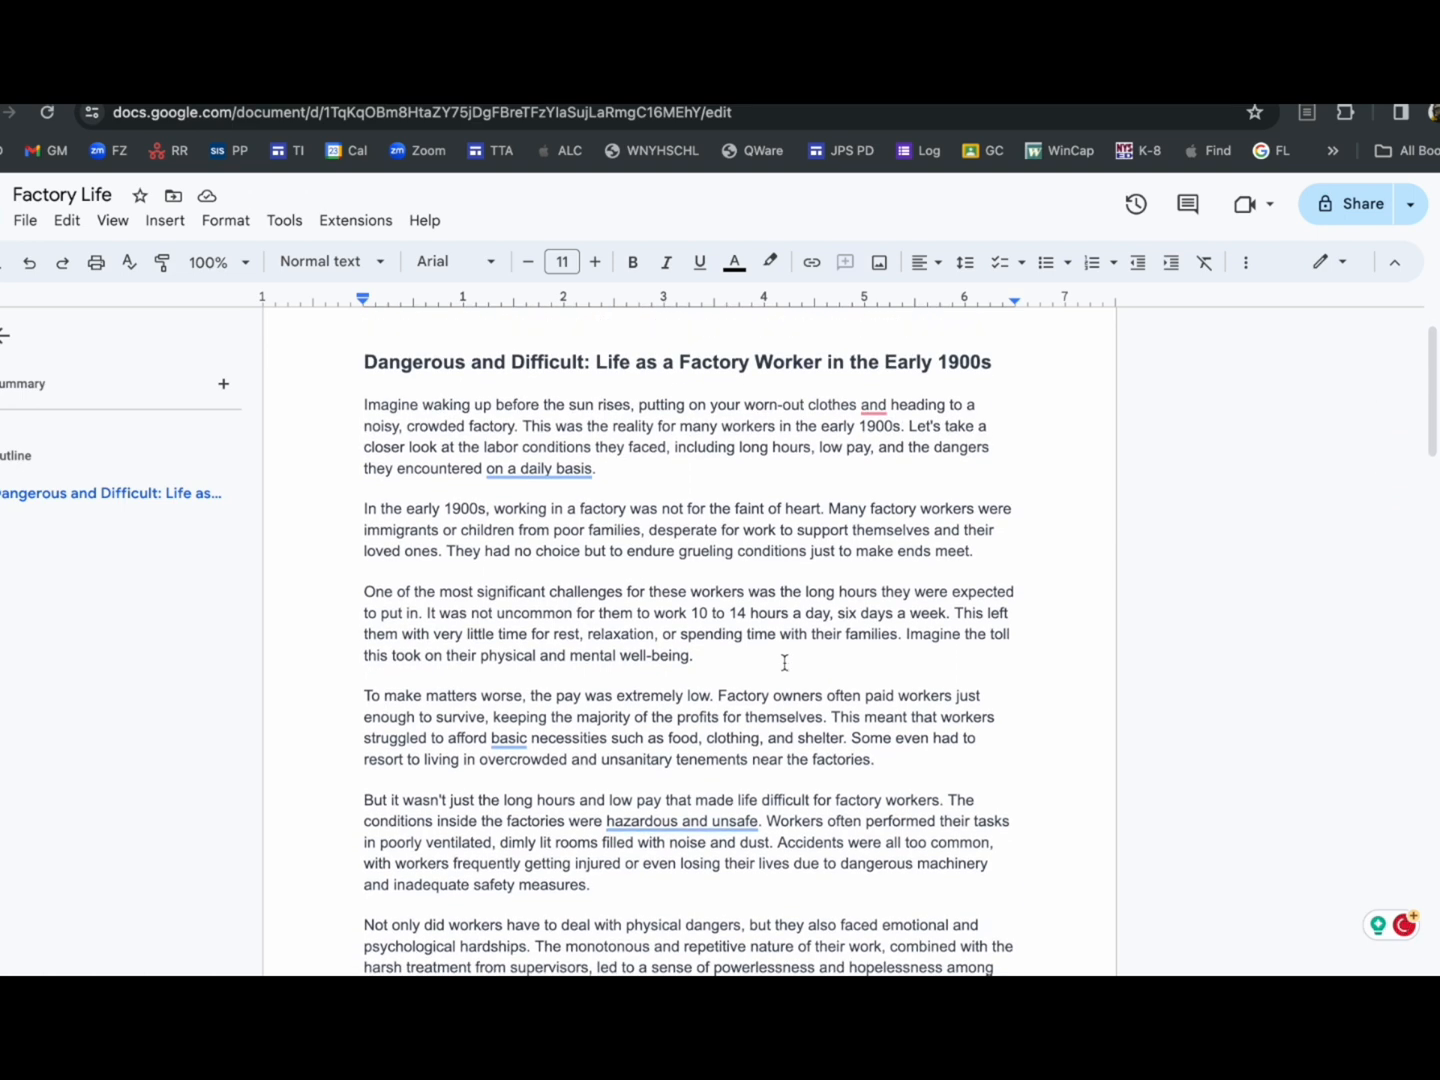